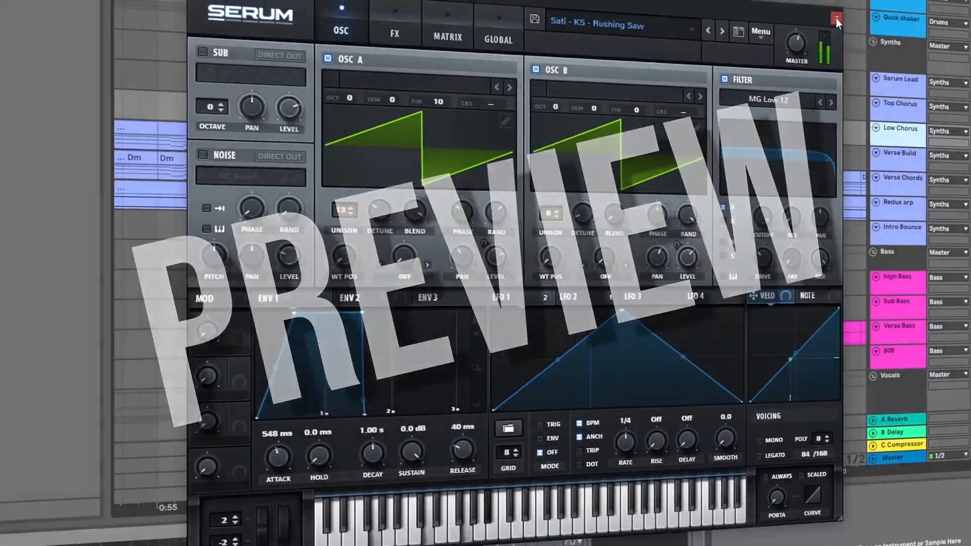
Inspect the Main track's device chain and its Serum synth while the drop plays
{"action": "left_click", "coordinate": [849, 17]}
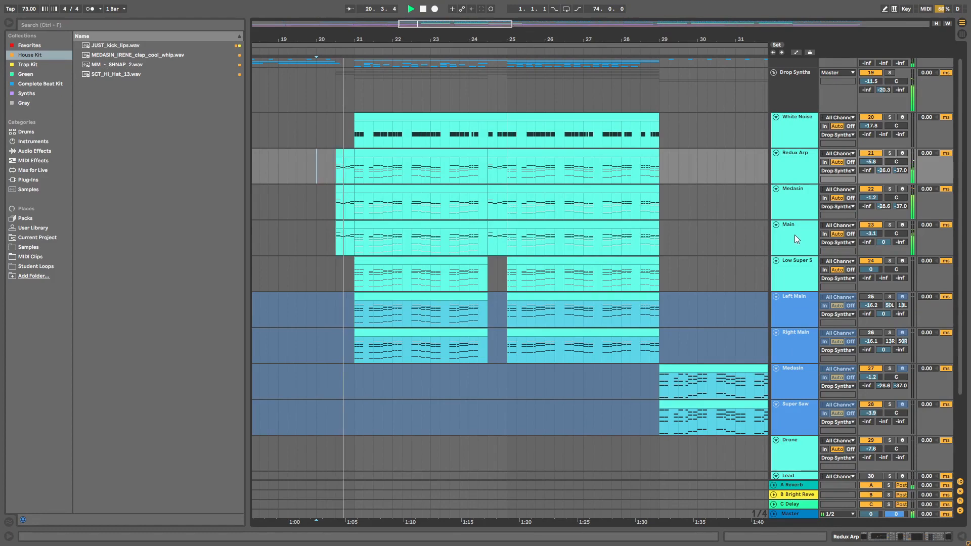
{"action": "left_click", "coordinate": [793, 235]}
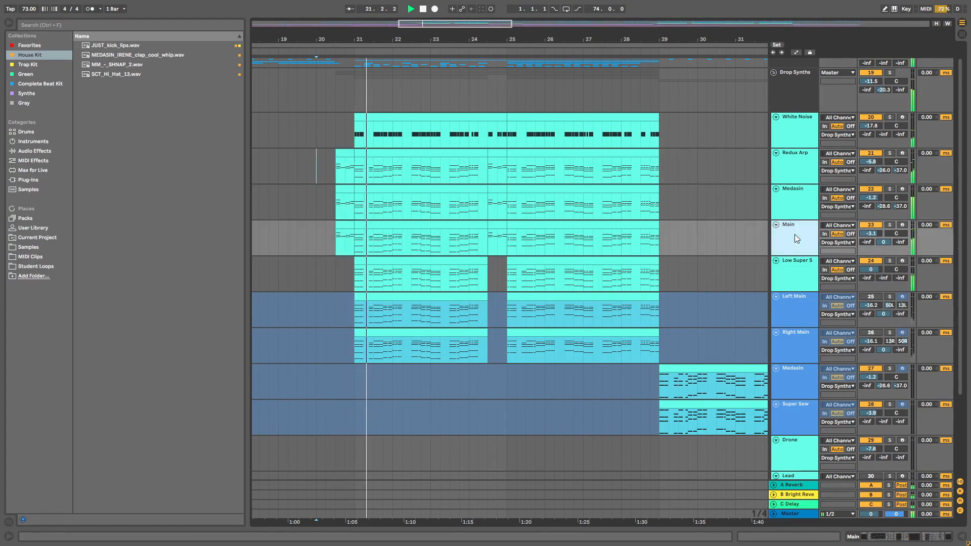
{"action": "left_click", "coordinate": [963, 538]}
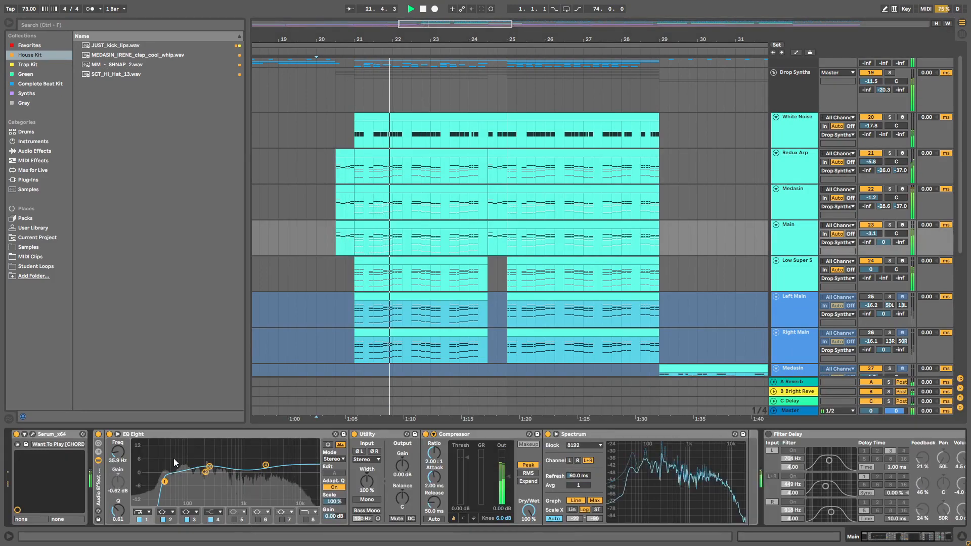
{"action": "left_click", "coordinate": [33, 435]}
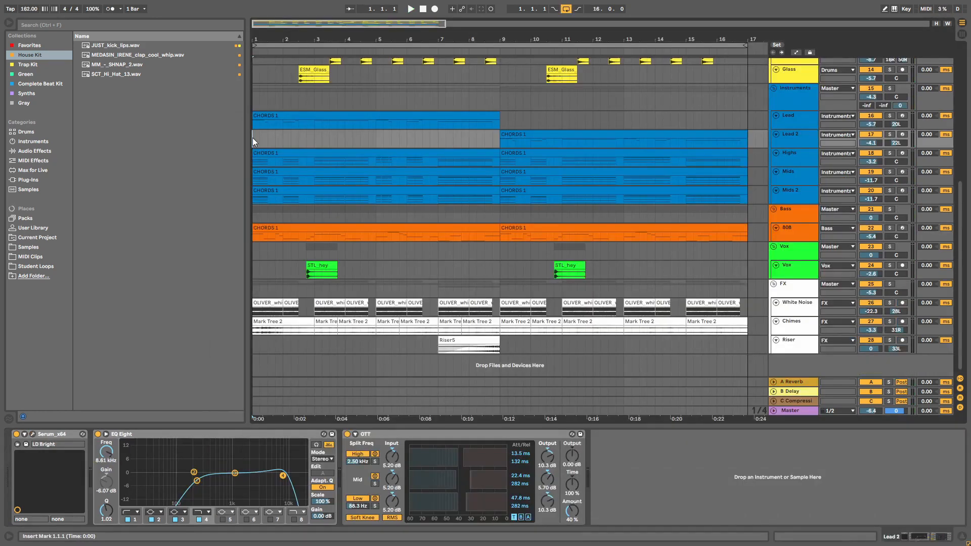
Play the song from the start and inspect the Serum synth on the Highs track
{"action": "key", "text": "space"}
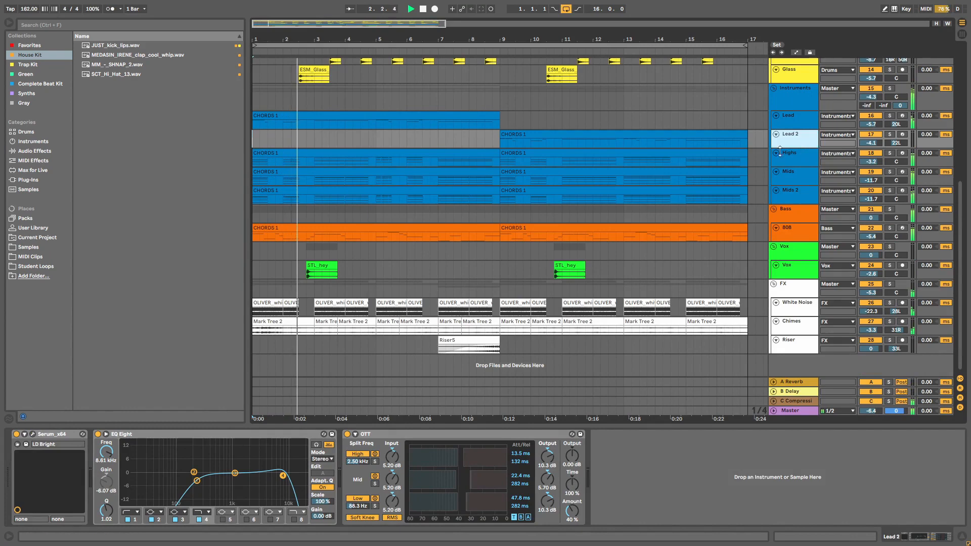
{"action": "left_click", "coordinate": [784, 161]}
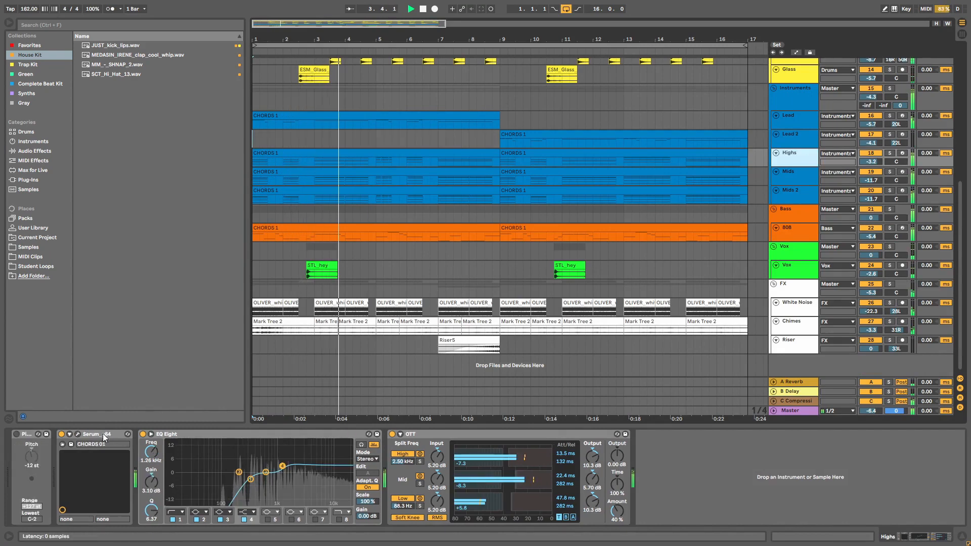
{"action": "left_click", "coordinate": [78, 433]}
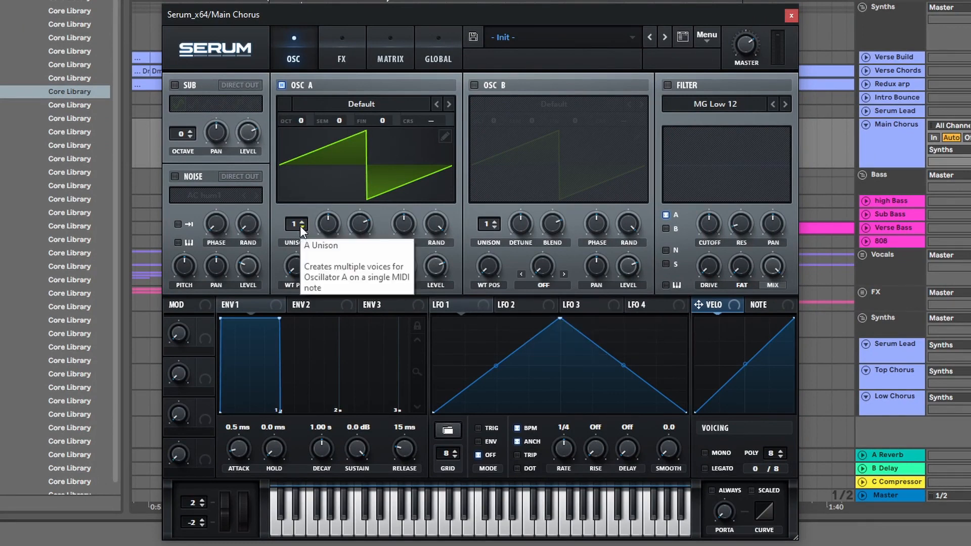
Give OSC A 13 unison voices, reduce its detune, blend and phase randomness, and slightly lower the master volume
{"action": "left_click_drag", "start_coordinate": [302, 223], "coordinate": [323, 101]}
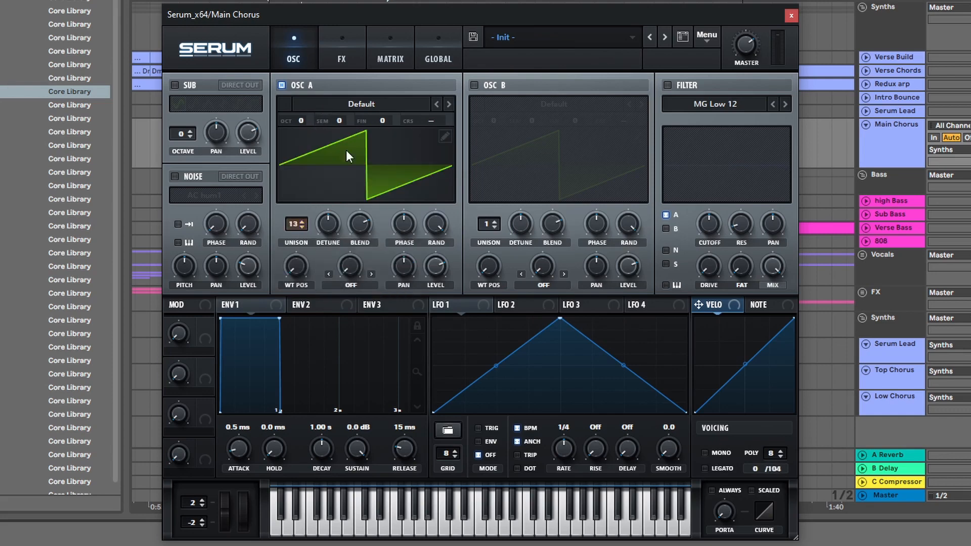
{"action": "left_click_drag", "start_coordinate": [327, 230], "coordinate": [331, 257]}
{"action": "mouse_move", "coordinate": [356, 236]}
{"action": "left_click_drag", "start_coordinate": [405, 223], "coordinate": [431, 270]}
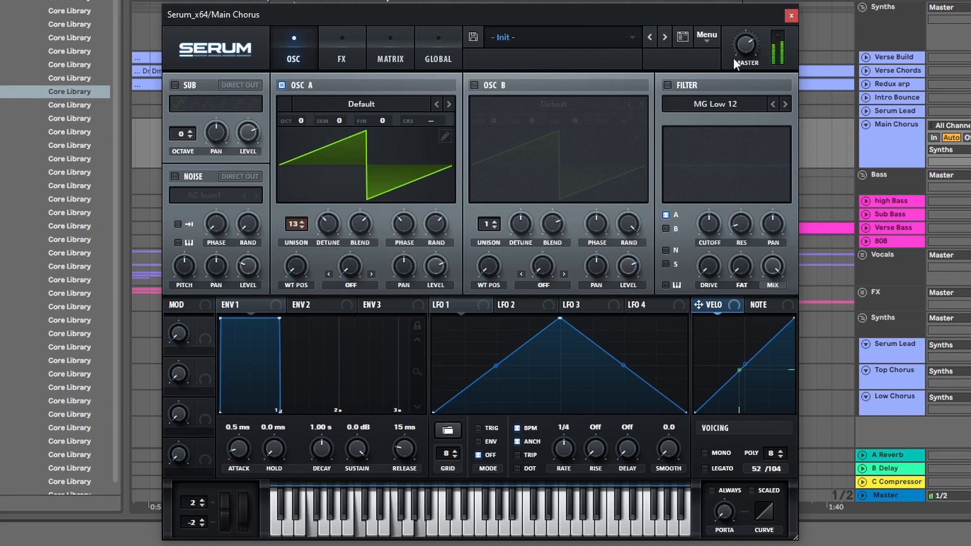
{"action": "left_click_drag", "start_coordinate": [743, 51], "coordinate": [748, 56]}
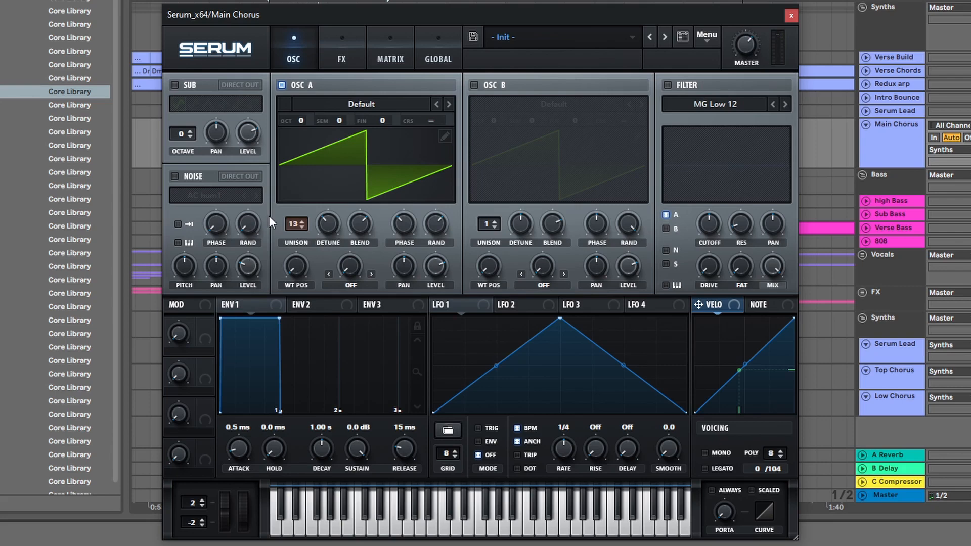
Set up OSC B alone with 8 unison voices, lower detune and blend, and a 60% level, and re-enable OSC A
{"action": "left_click", "coordinate": [283, 86]}
{"action": "left_click", "coordinate": [474, 86]}
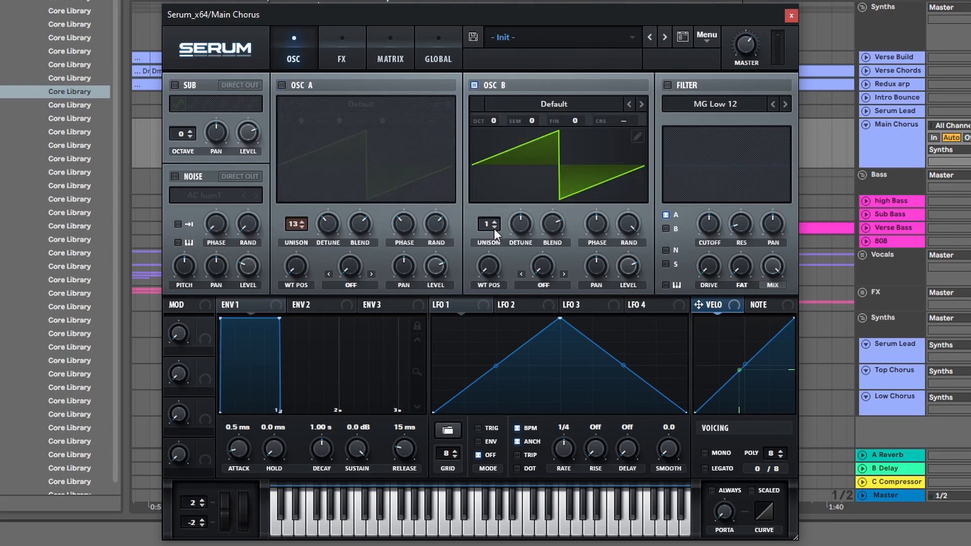
{"action": "left_click_drag", "start_coordinate": [493, 233], "coordinate": [501, 208]}
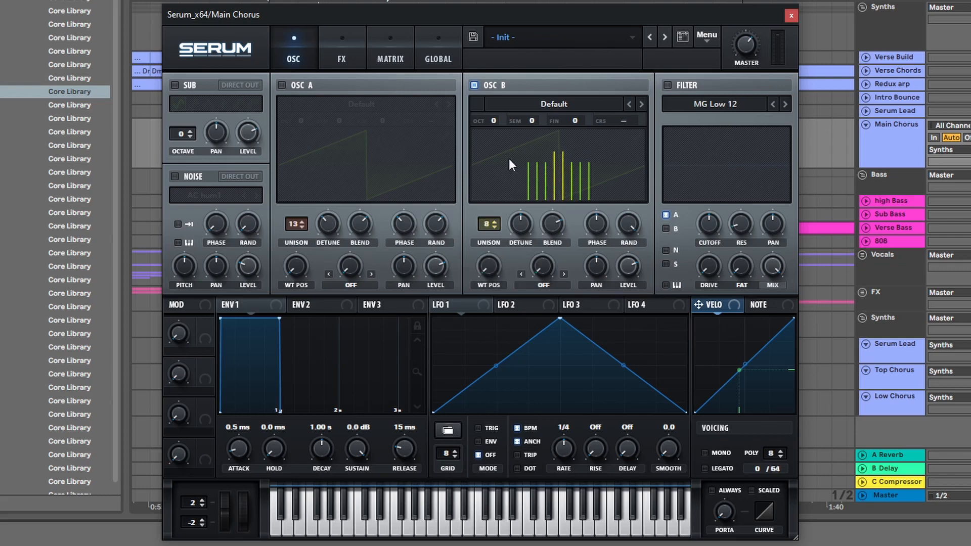
{"action": "left_click_drag", "start_coordinate": [529, 220], "coordinate": [526, 294]}
{"action": "left_click_drag", "start_coordinate": [554, 224], "coordinate": [589, 378]}
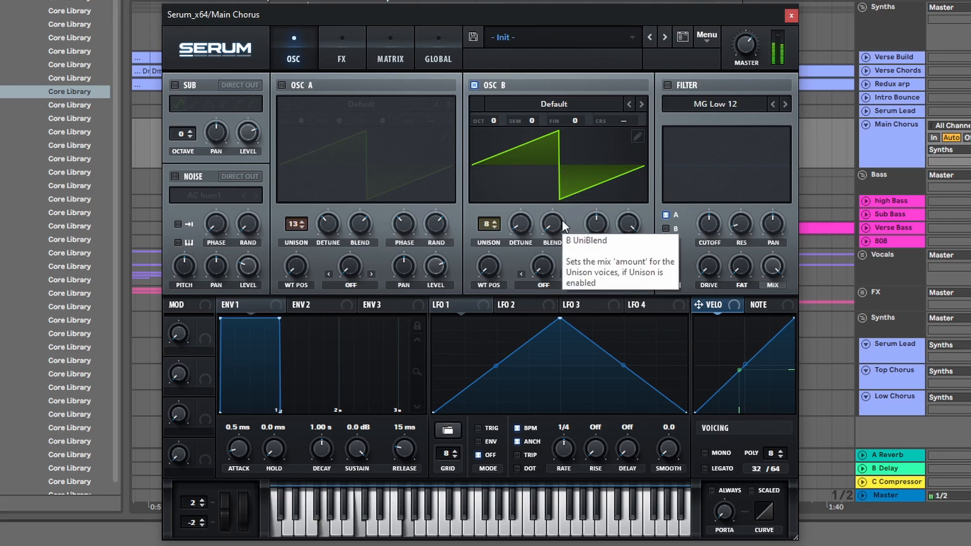
{"action": "left_click", "coordinate": [284, 85]}
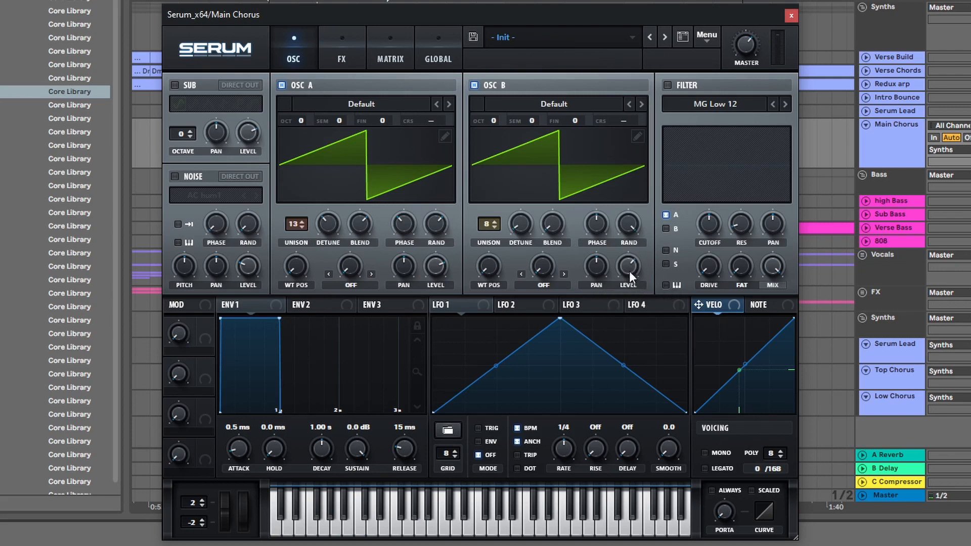
{"action": "mouse_move", "coordinate": [631, 271]}
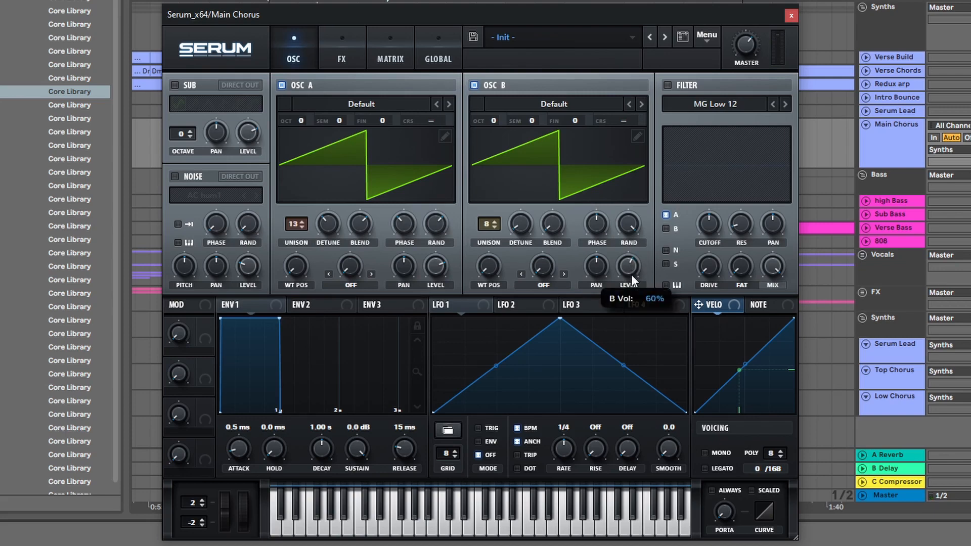
Enable the MG Low 12 filter with a nearly open cutoff and some drive, and lower the master volume slightly
{"action": "left_click", "coordinate": [668, 86]}
{"action": "left_click_drag", "start_coordinate": [712, 229], "coordinate": [729, 138]}
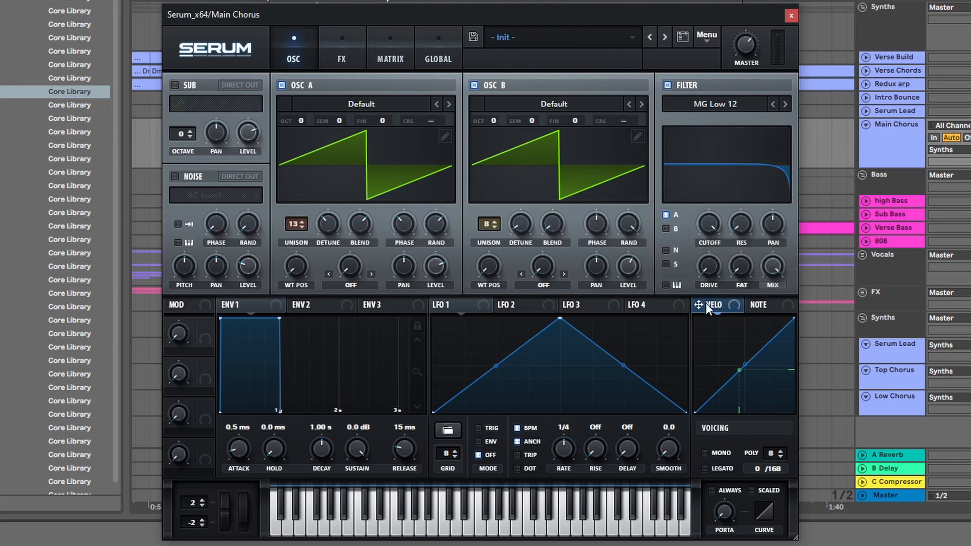
{"action": "left_click_drag", "start_coordinate": [715, 275], "coordinate": [728, 243]}
{"action": "mouse_move", "coordinate": [753, 44]}
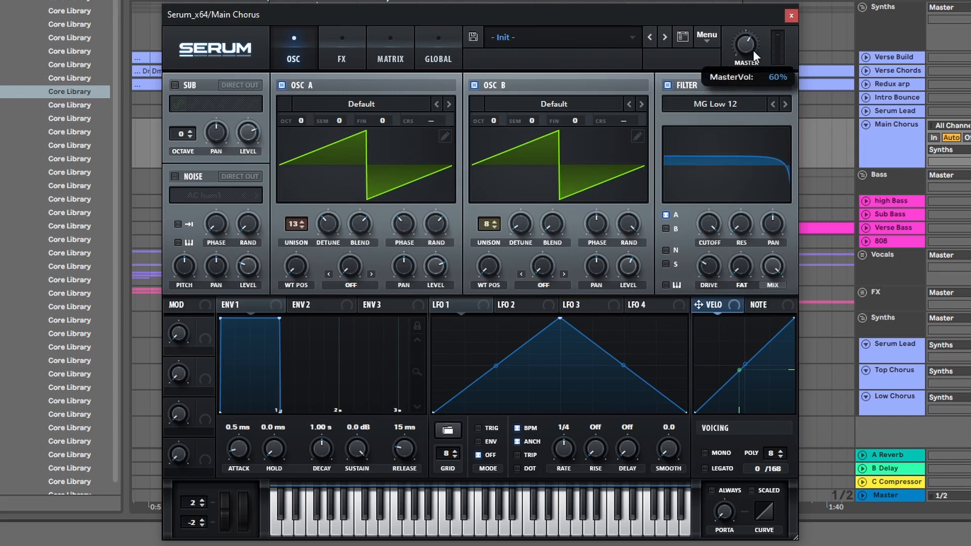
{"action": "left_click_drag", "start_coordinate": [754, 56], "coordinate": [753, 68]}
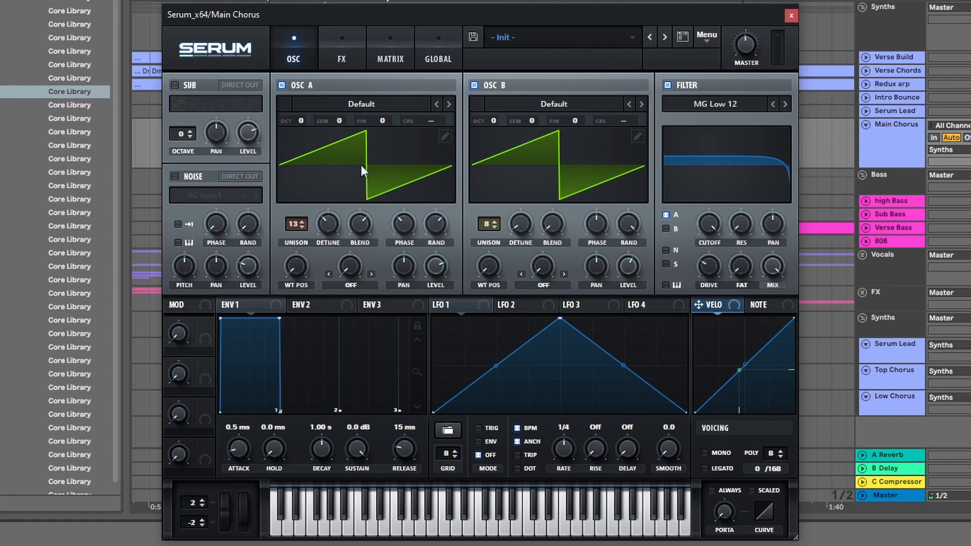
{"action": "mouse_move", "coordinate": [707, 223]}
{"action": "left_mouse_down"}
{"action": "mouse_move", "coordinate": [708, 250]}
{"action": "mouse_move", "coordinate": [706, 227]}
{"action": "left_mouse_up"}
Shape ENV 1 with a 471 ms attack, a 70 ms release and a straightened attack curve
{"action": "left_click_drag", "start_coordinate": [235, 453], "coordinate": [250, 415]}
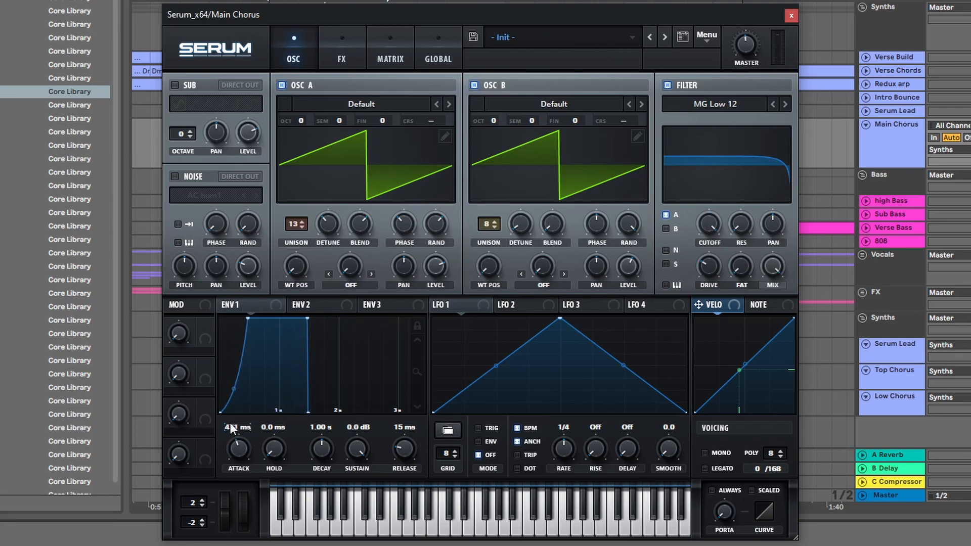
{"action": "left_click_drag", "start_coordinate": [402, 448], "coordinate": [402, 447]}
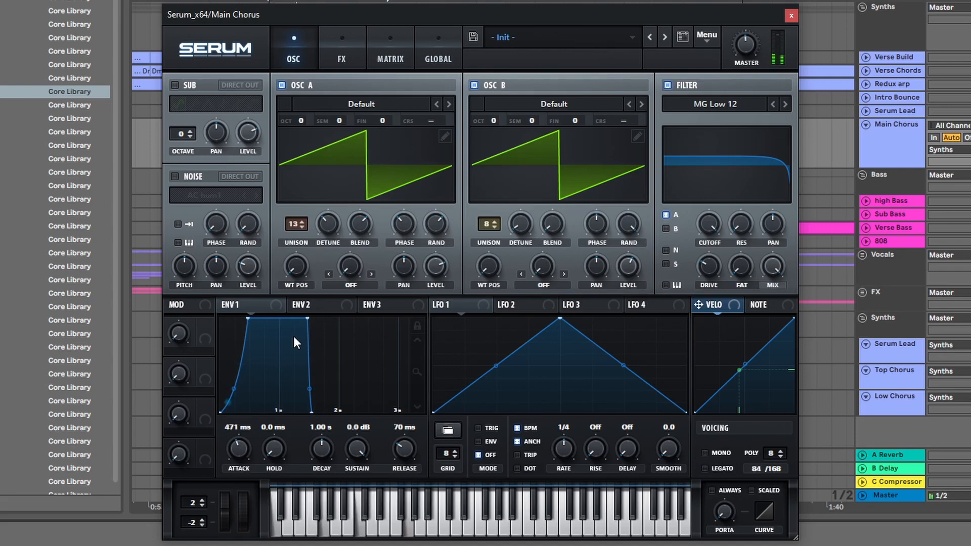
{"action": "left_click_drag", "start_coordinate": [232, 387], "coordinate": [232, 367]}
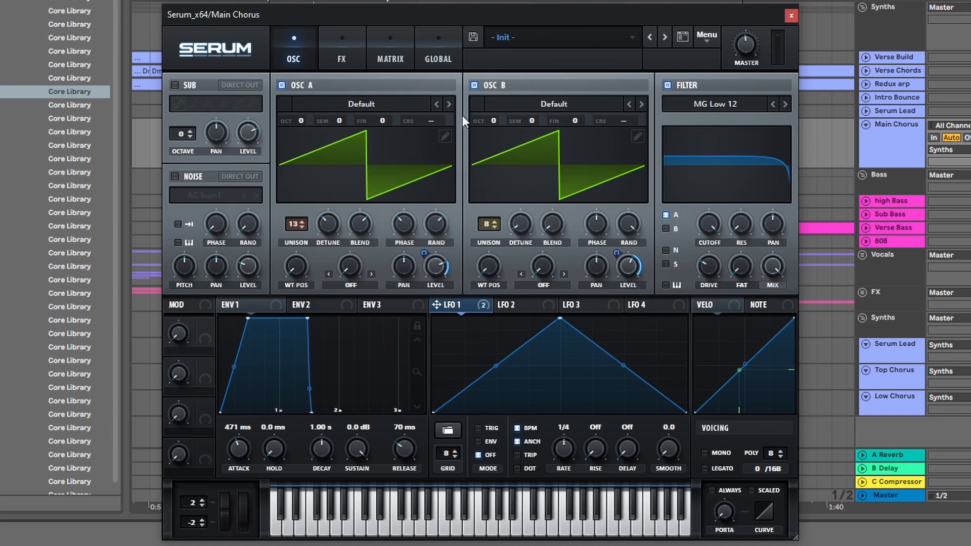
Reduce LFO 1's modulation of the OSC A and OSC B levels, and lower its rate with tempo sync off
{"action": "left_click", "coordinate": [403, 51]}
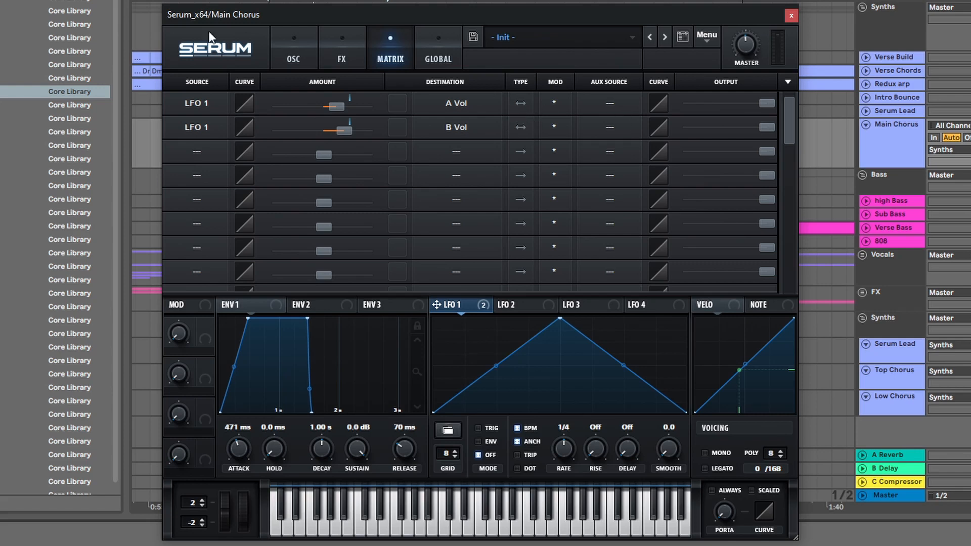
{"action": "left_click", "coordinate": [305, 50]}
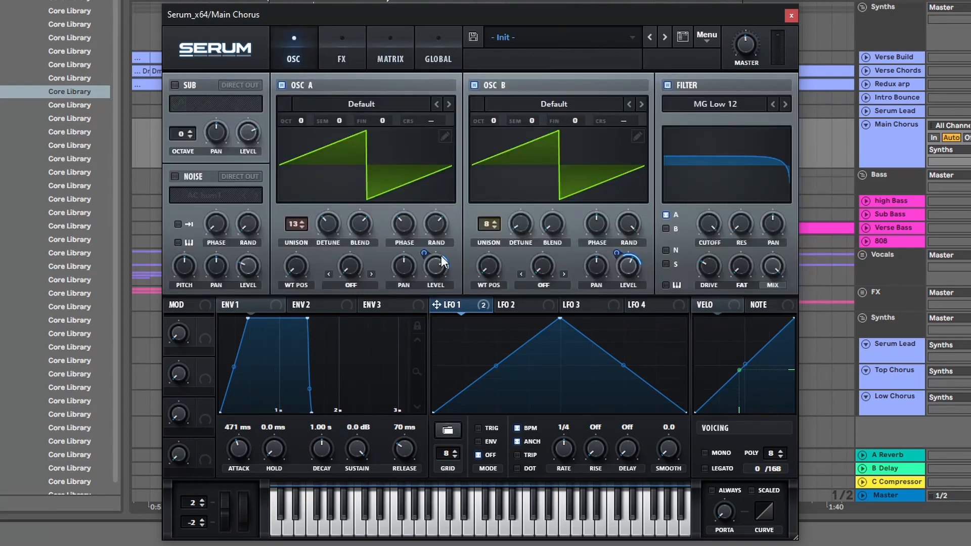
{"action": "left_click_drag", "start_coordinate": [425, 253], "coordinate": [427, 269]}
{"action": "left_click_drag", "start_coordinate": [616, 253], "coordinate": [615, 282]}
{"action": "left_click", "coordinate": [516, 429]}
{"action": "left_click_drag", "start_coordinate": [566, 472], "coordinate": [566, 480]}
Load the saved user shape into LFO 2 and run it unsynced from tempo at 0.3 Hz
{"action": "left_click", "coordinate": [516, 303]}
{"action": "left_click", "coordinate": [448, 430]}
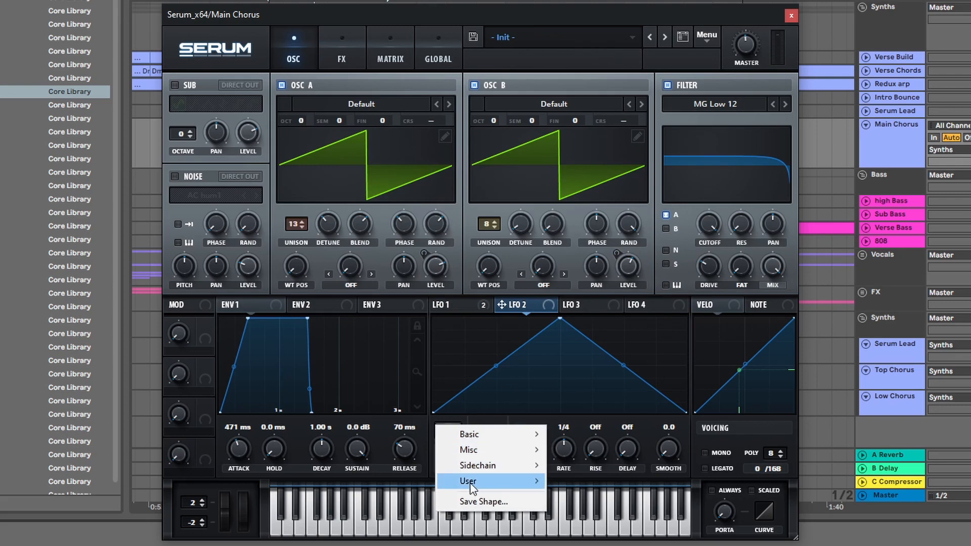
{"action": "mouse_move", "coordinate": [470, 481]}
{"action": "left_click", "coordinate": [587, 482]}
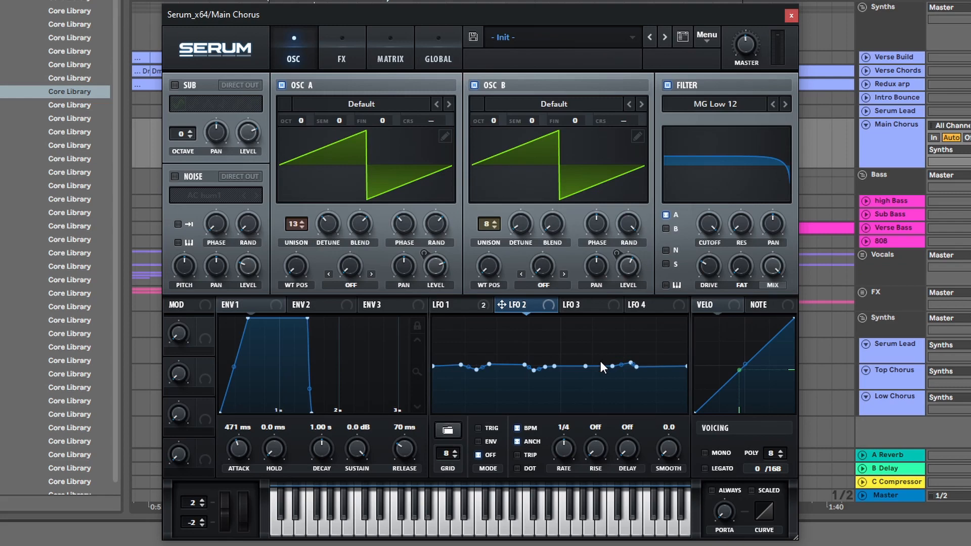
{"action": "left_click", "coordinate": [518, 428]}
Route LFO 2 to the global master tuning with a very small modulation amount, and return to the oscillator view
{"action": "left_click", "coordinate": [393, 45]}
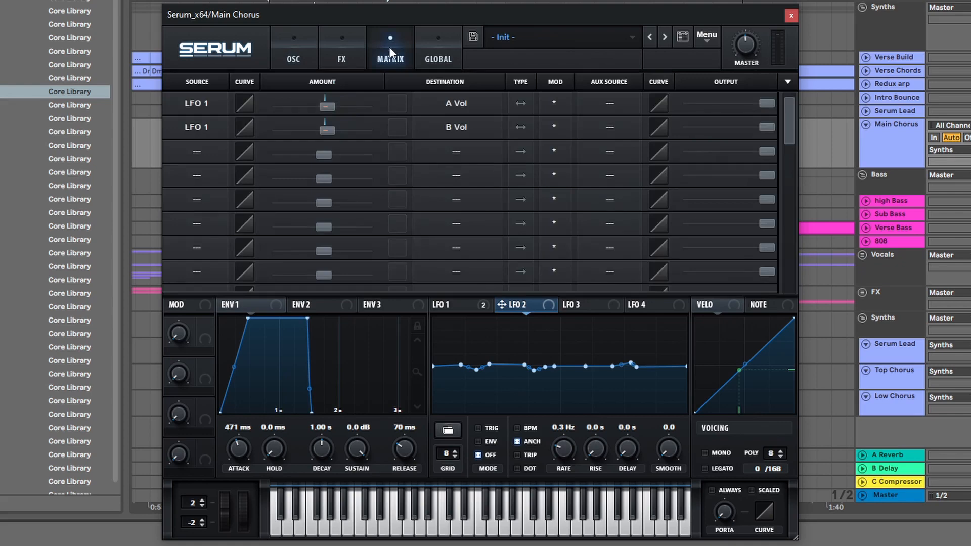
{"action": "left_click", "coordinate": [204, 150]}
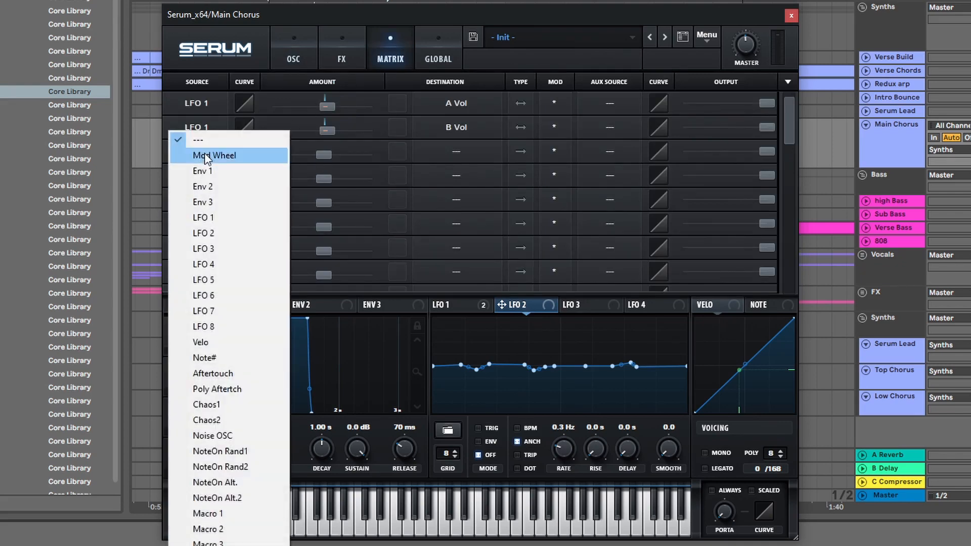
{"action": "left_click", "coordinate": [205, 235]}
{"action": "left_click", "coordinate": [457, 151]}
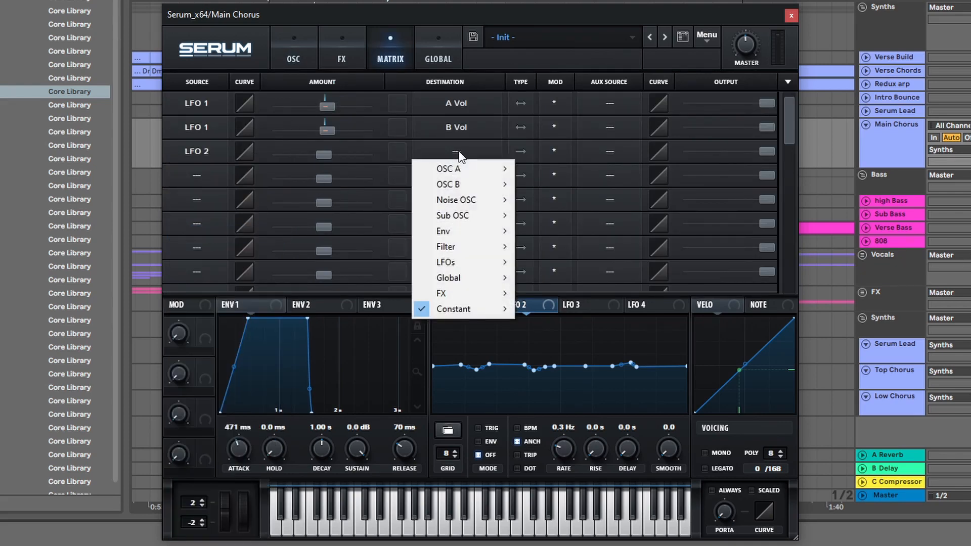
{"action": "mouse_move", "coordinate": [455, 279]}
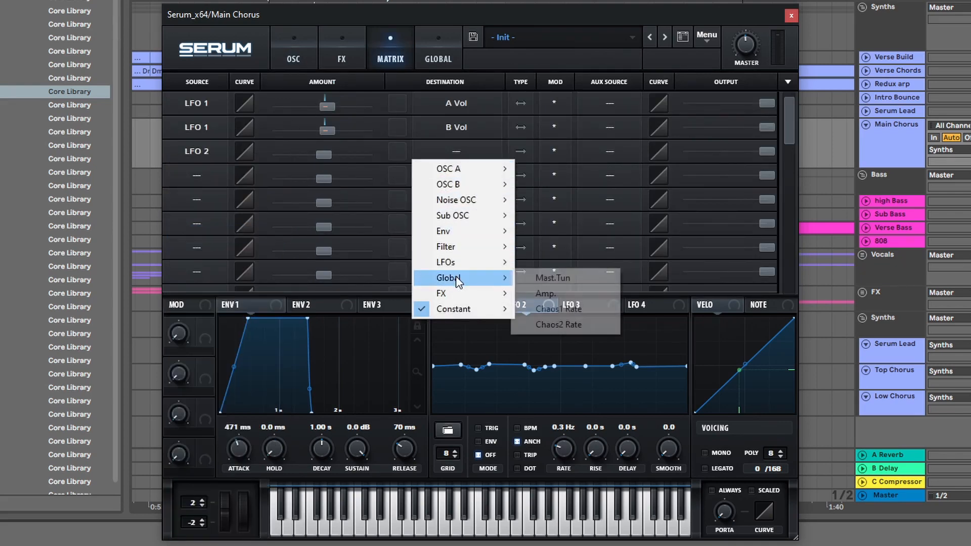
{"action": "left_click", "coordinate": [543, 279]}
{"action": "left_click_drag", "start_coordinate": [323, 155], "coordinate": [360, 152]}
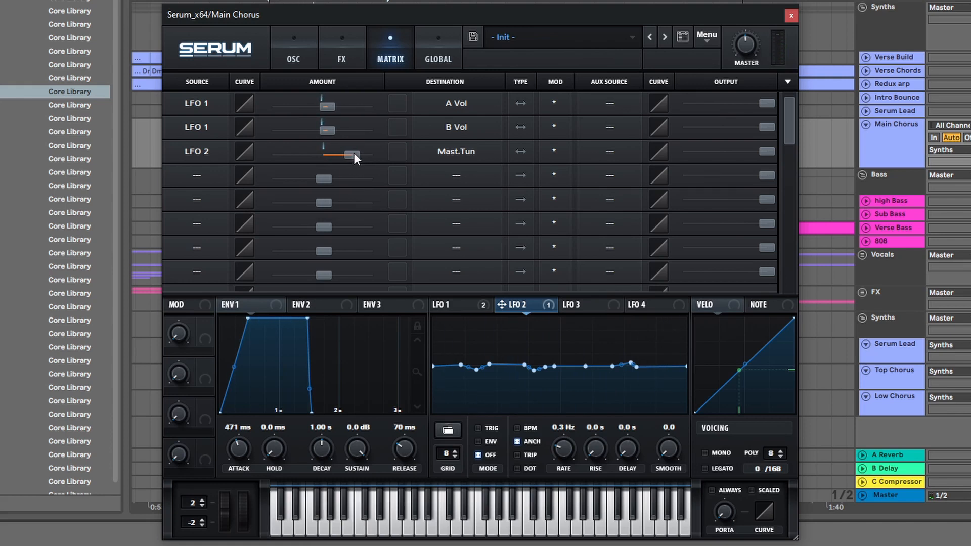
{"action": "left_click_drag", "start_coordinate": [353, 154], "coordinate": [325, 160]}
{"action": "left_click", "coordinate": [294, 40]}
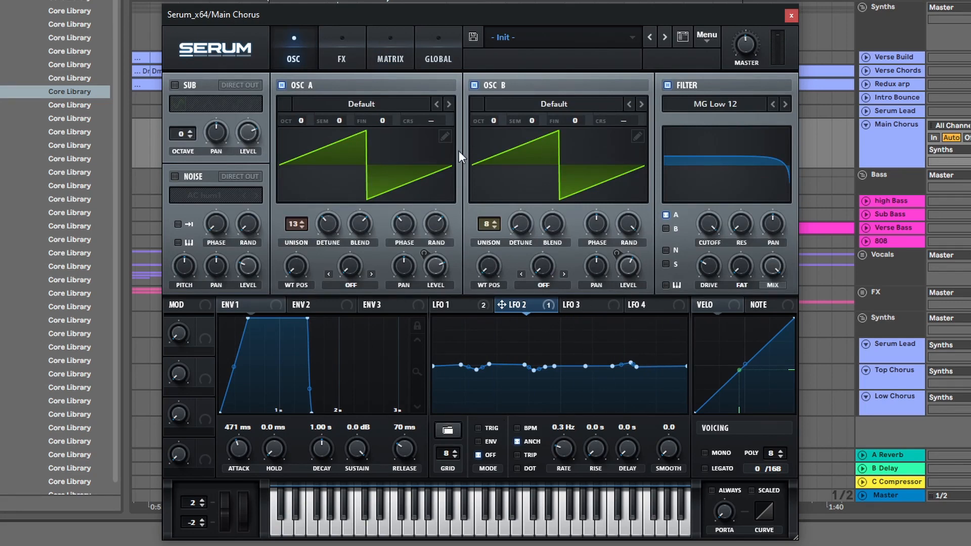
Duplicate the Main Chorus track, solo the original and rename it Top, and open its Serum synth
{"action": "mouse_move", "coordinate": [584, 220]}
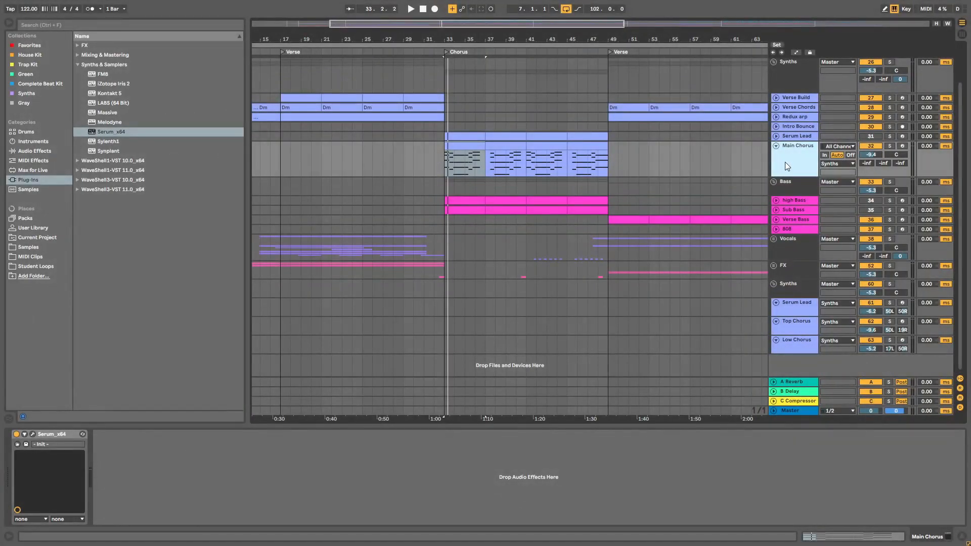
{"action": "key", "text": "ctrl+d"}
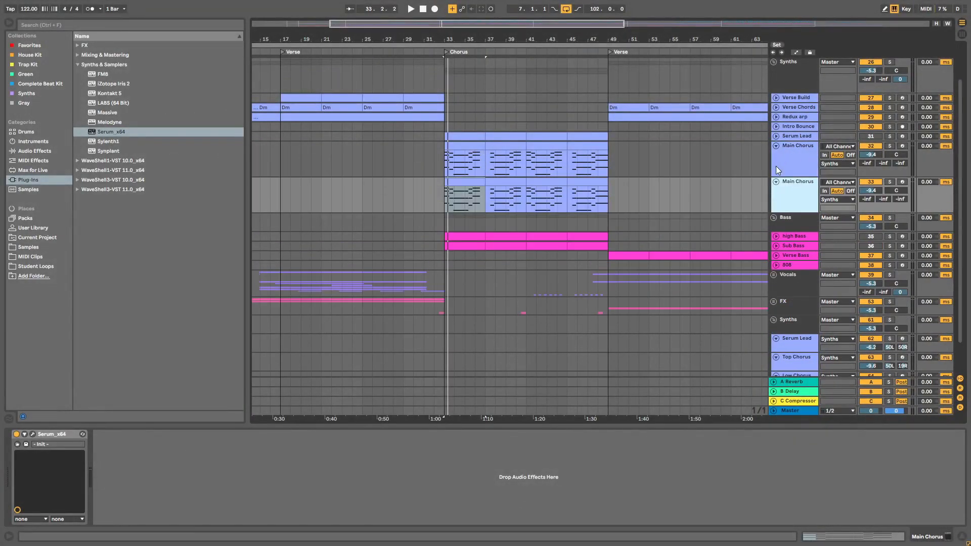
{"action": "left_click", "coordinate": [888, 145]}
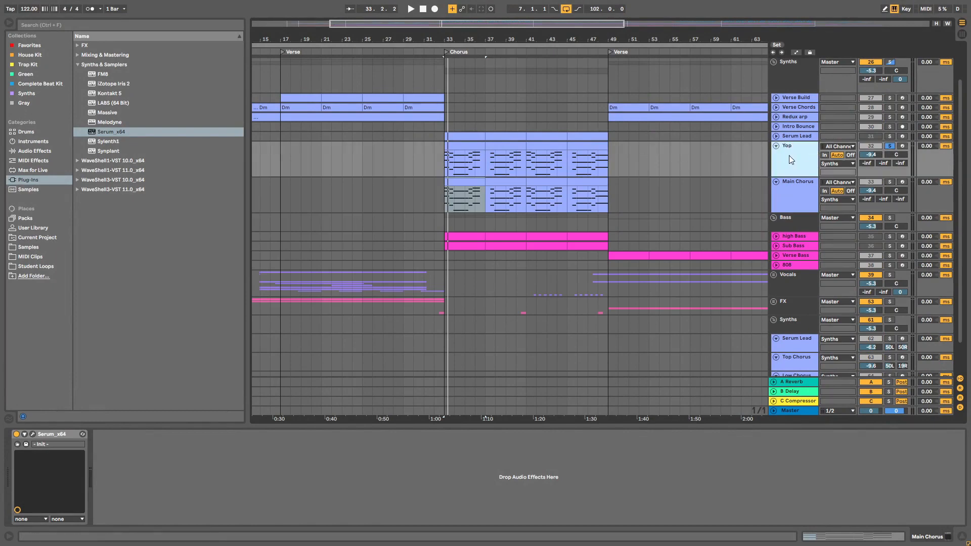
{"action": "left_click", "coordinate": [34, 435]}
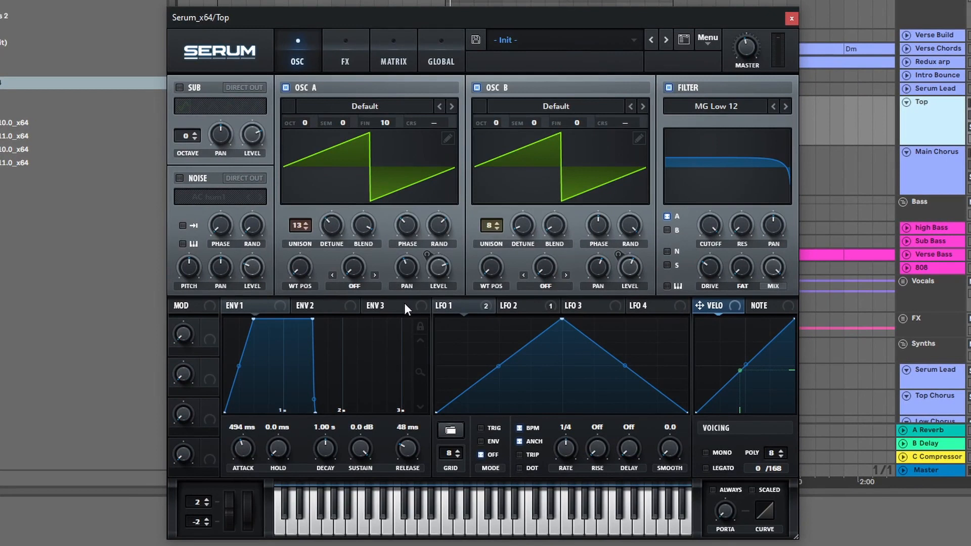
Shape the Top synth's ENV 1 with 217 ms attack, 1.35 s decay, -8.1 dB sustain and 108 ms release
{"action": "scroll", "coordinate": [247, 447], "scroll_direction": "down", "scroll_amount": 3}
{"action": "left_click_drag", "start_coordinate": [237, 365], "coordinate": [241, 374]}
{"action": "scroll", "coordinate": [238, 444], "scroll_direction": "up", "scroll_amount": 1}
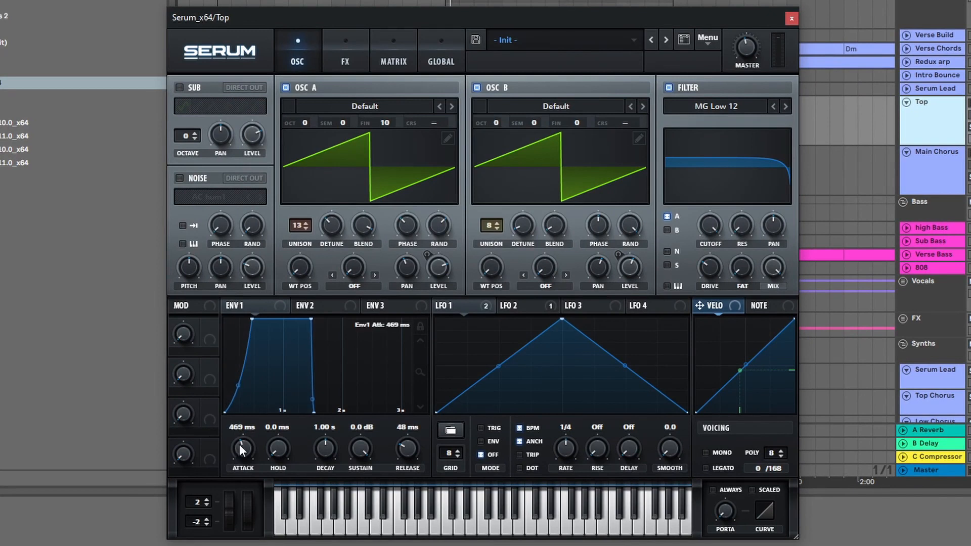
{"action": "left_click_drag", "start_coordinate": [240, 444], "coordinate": [241, 456]}
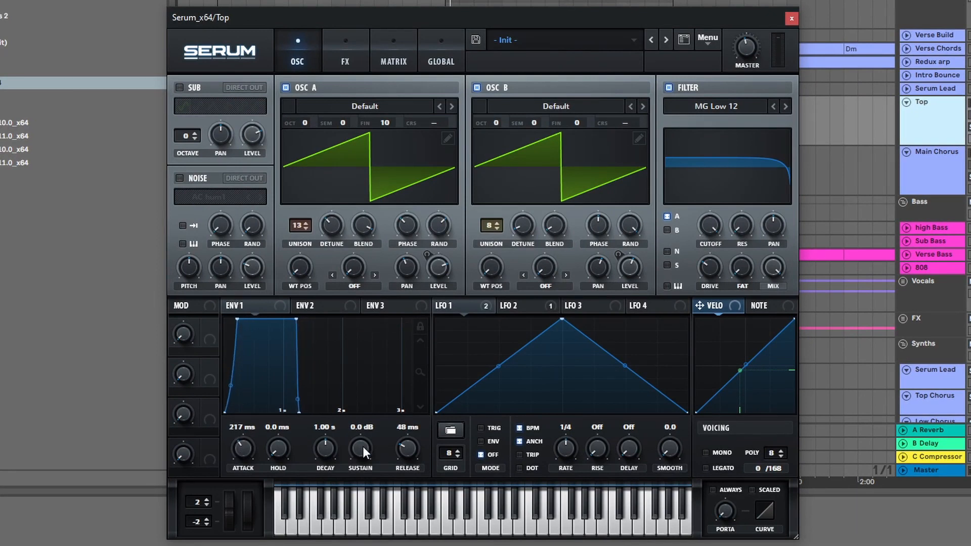
{"action": "left_click_drag", "start_coordinate": [362, 446], "coordinate": [363, 489]}
{"action": "left_click_drag", "start_coordinate": [325, 454], "coordinate": [323, 447]}
{"action": "left_click_drag", "start_coordinate": [404, 454], "coordinate": [405, 447]}
Change the Top synth's filter type to the multi-mode L/B/H 12, lower its cutoff and audition the result
{"action": "left_click", "coordinate": [729, 107]}
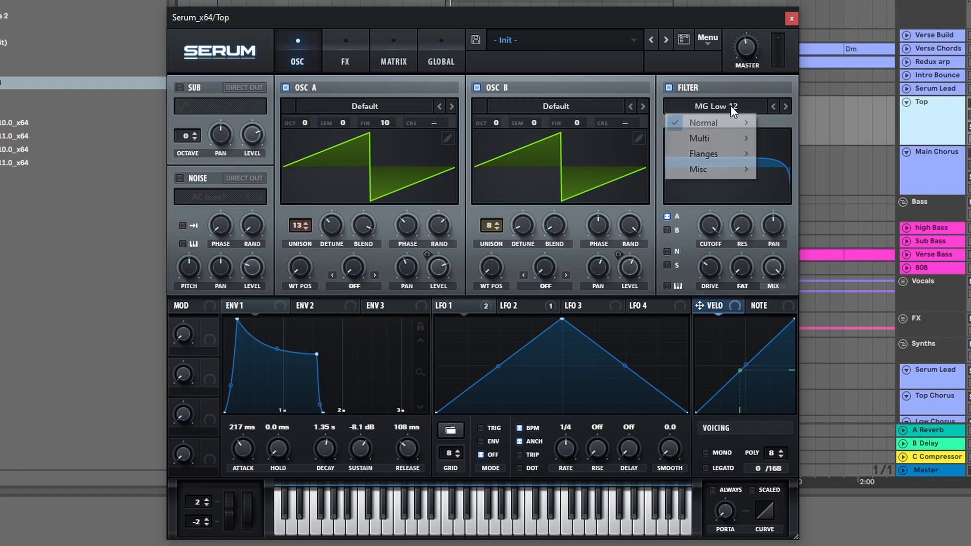
{"action": "mouse_move", "coordinate": [703, 137]}
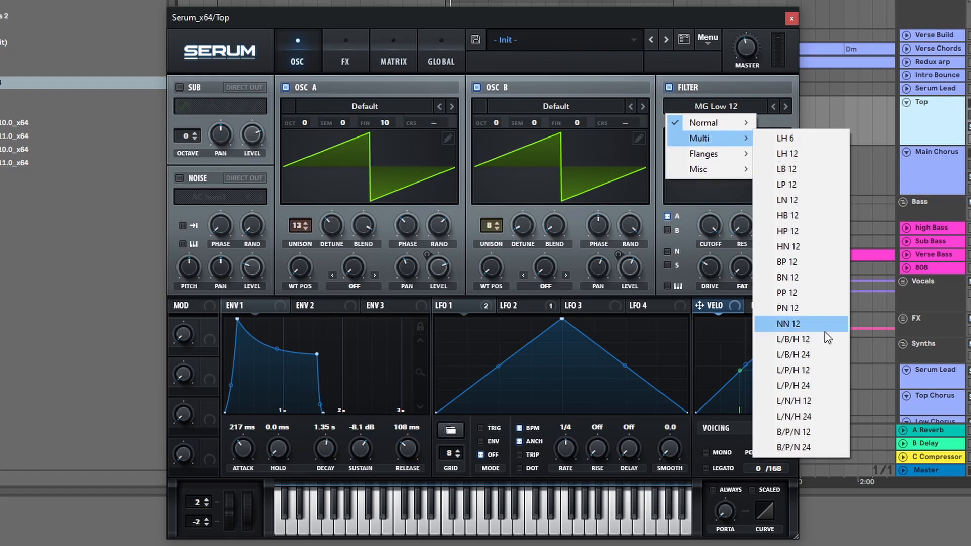
{"action": "left_click", "coordinate": [800, 340]}
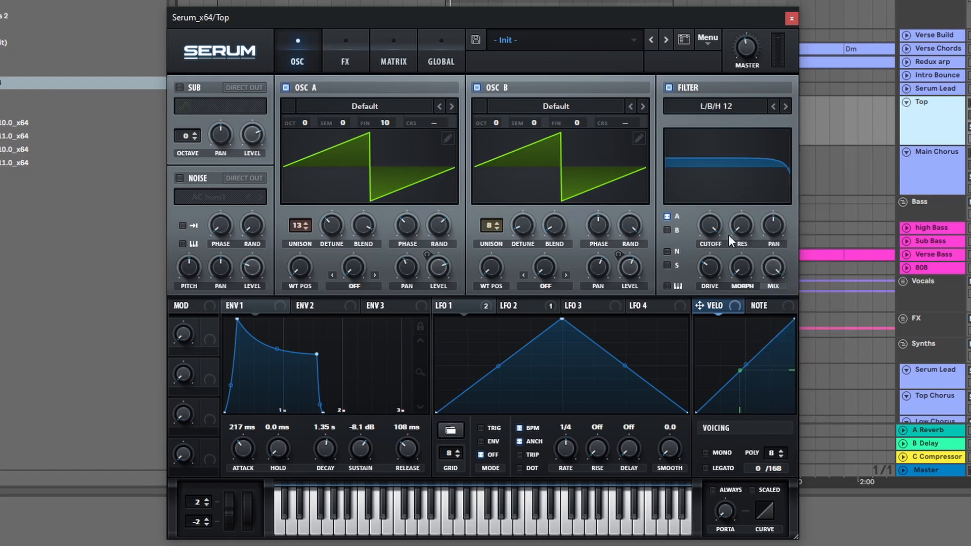
{"action": "left_click_drag", "start_coordinate": [709, 224], "coordinate": [706, 268]}
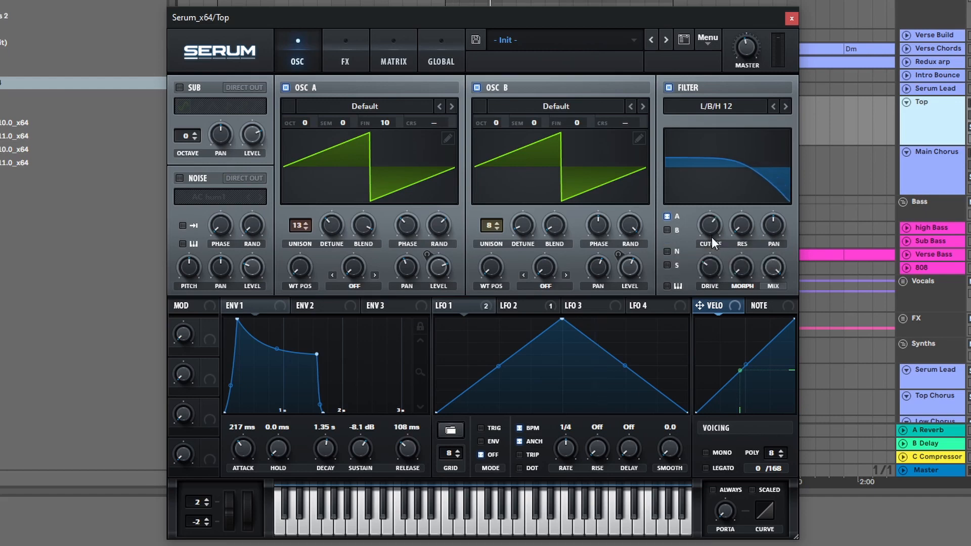
{"action": "key", "text": "space"}
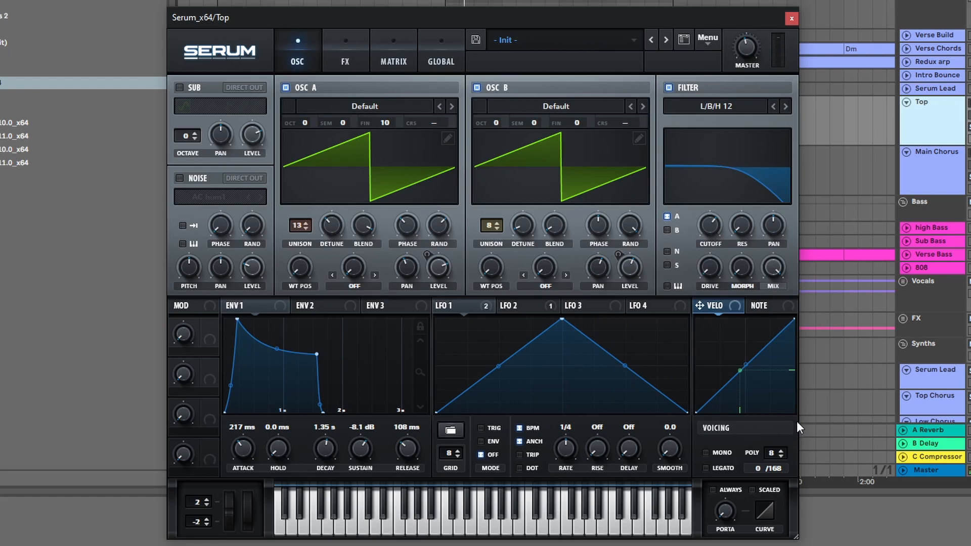
{"action": "left_click", "coordinate": [517, 305]}
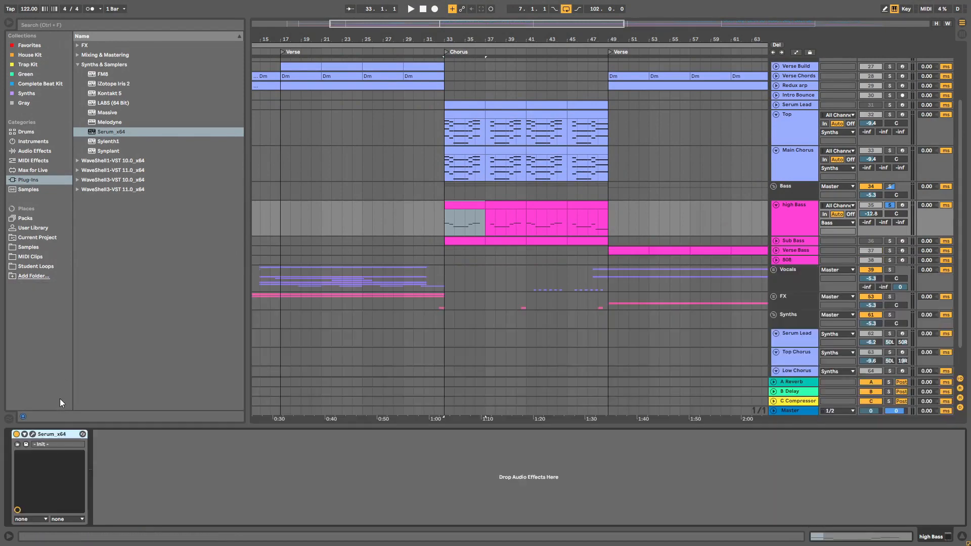
Open the high Bass track's Serum synth and set ENV 1 to 65 ms attack and 44 ms release, keeping the init saw patch
{"action": "left_click", "coordinate": [36, 434]}
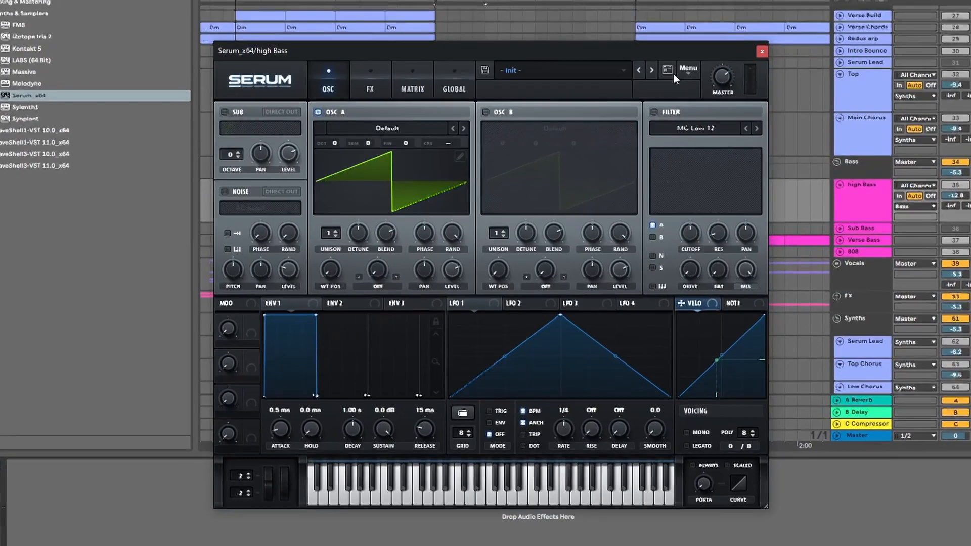
{"action": "left_click", "coordinate": [689, 69]}
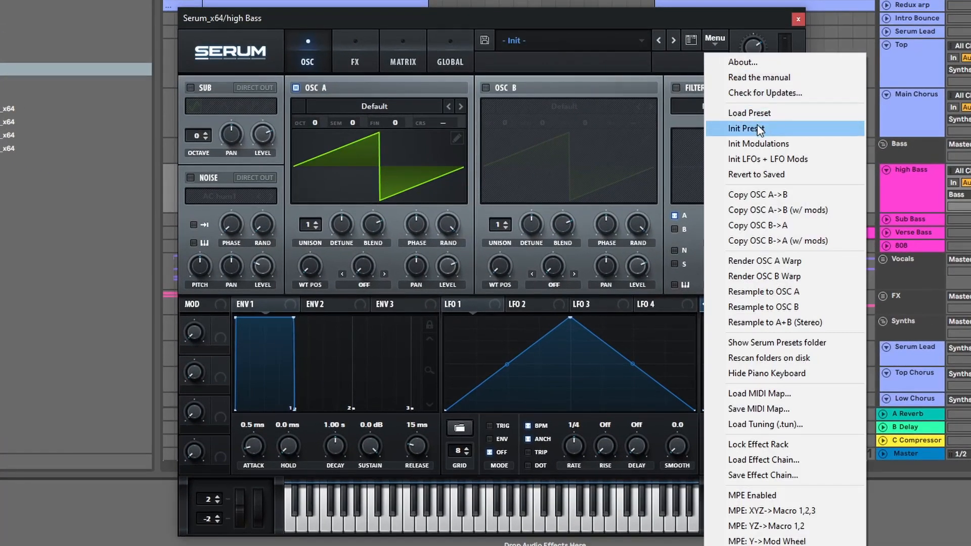
{"action": "left_click", "coordinate": [681, 150]}
{"action": "left_click_drag", "start_coordinate": [588, 21], "coordinate": [597, 24]}
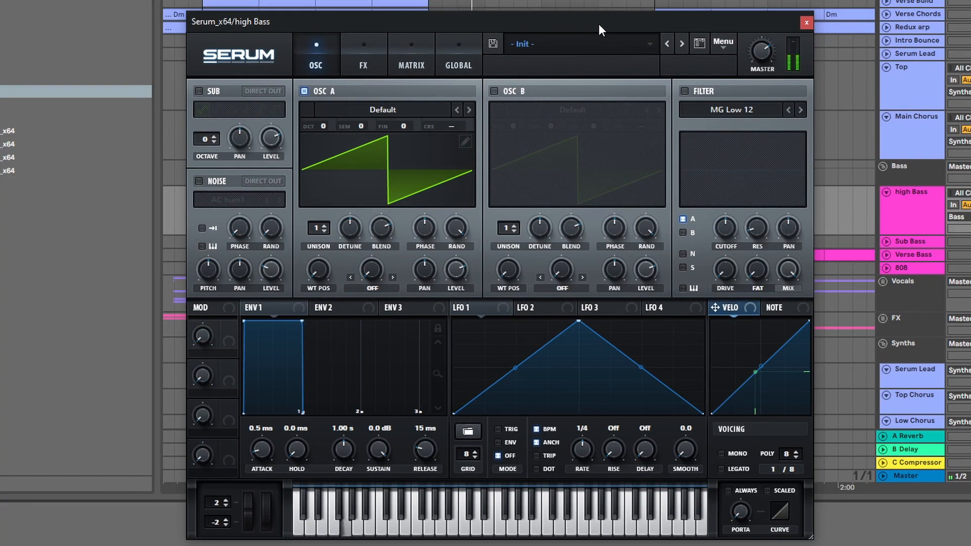
{"action": "left_click_drag", "start_coordinate": [263, 450], "coordinate": [266, 440]}
{"action": "left_click_drag", "start_coordinate": [429, 451], "coordinate": [431, 444]}
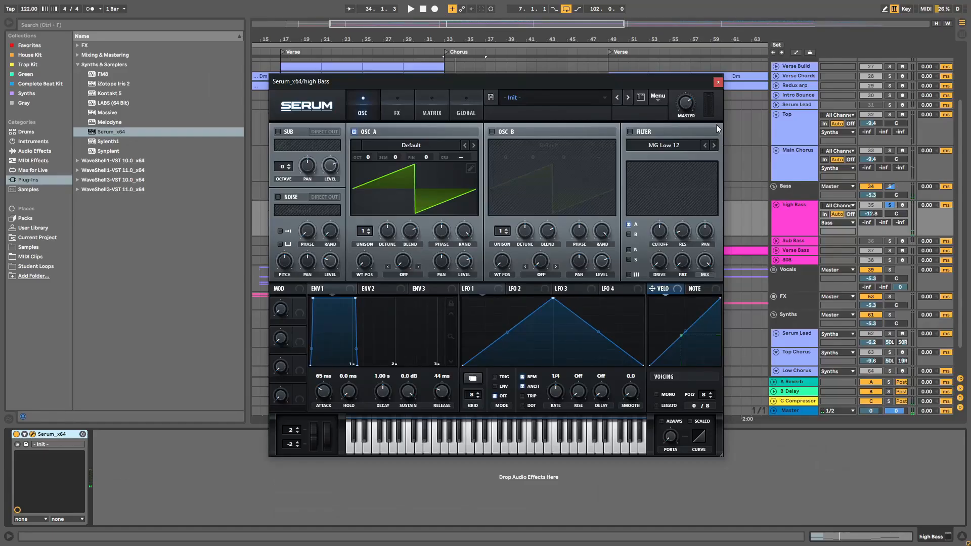
{"action": "left_click", "coordinate": [717, 82]}
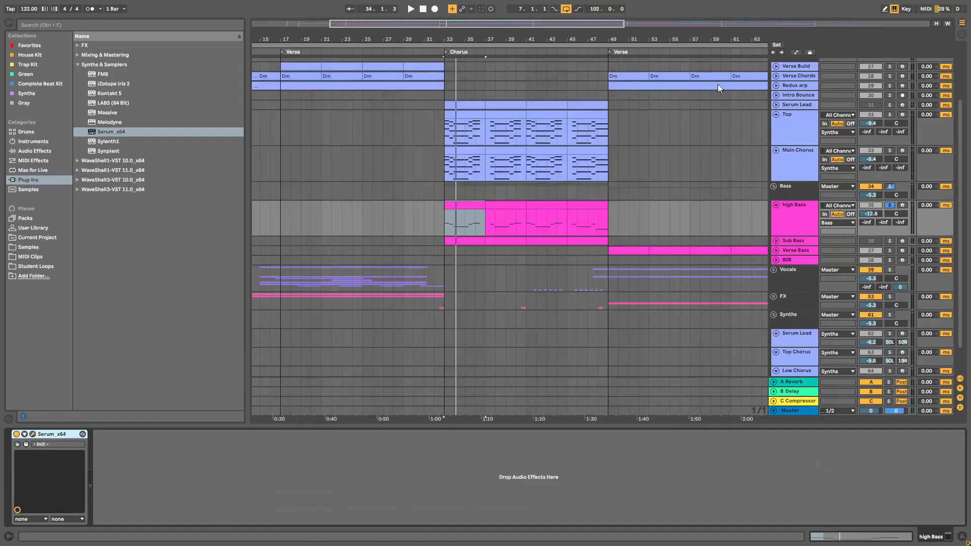
Solo and unfold the Sub Bass track, and open its first chorus MIDI clip in the note editor
{"action": "left_click", "coordinate": [889, 241]}
{"action": "left_click", "coordinate": [794, 243]}
{"action": "left_click", "coordinate": [776, 242]}
{"action": "double_click", "coordinate": [462, 241]}
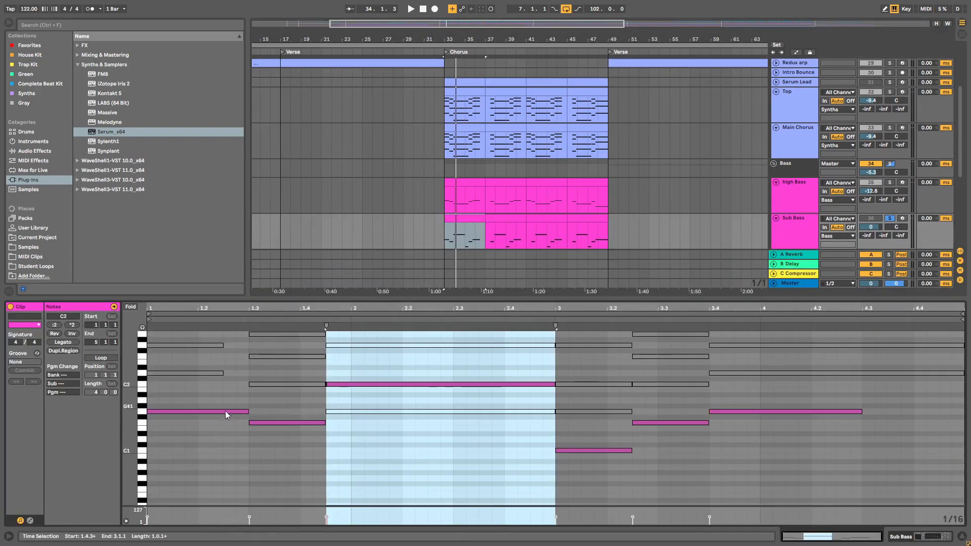
Try the Sub Bass clip's long C2 note an octave lower at C1, and return it to C2
{"action": "left_click", "coordinate": [357, 384]}
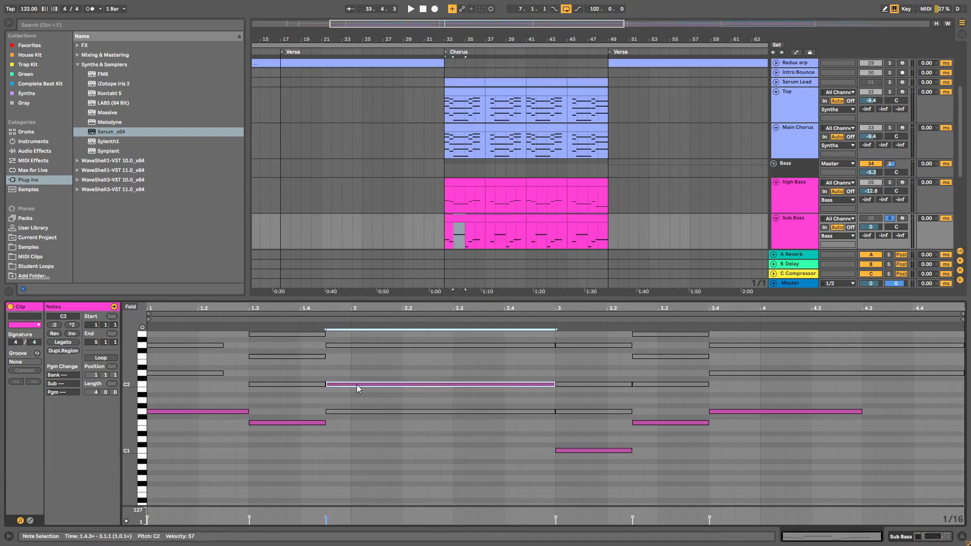
{"action": "key", "text": "shift+Down"}
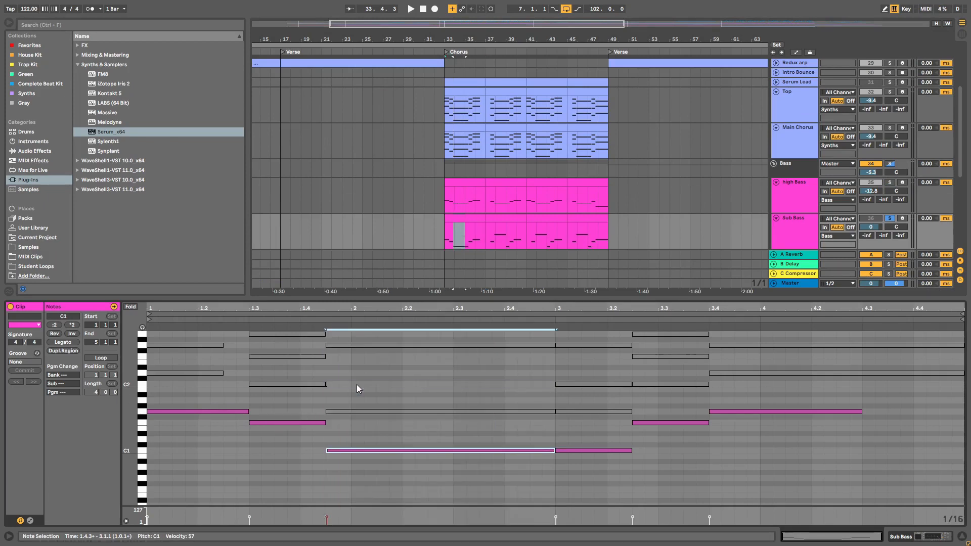
{"action": "key", "text": "shift+Up"}
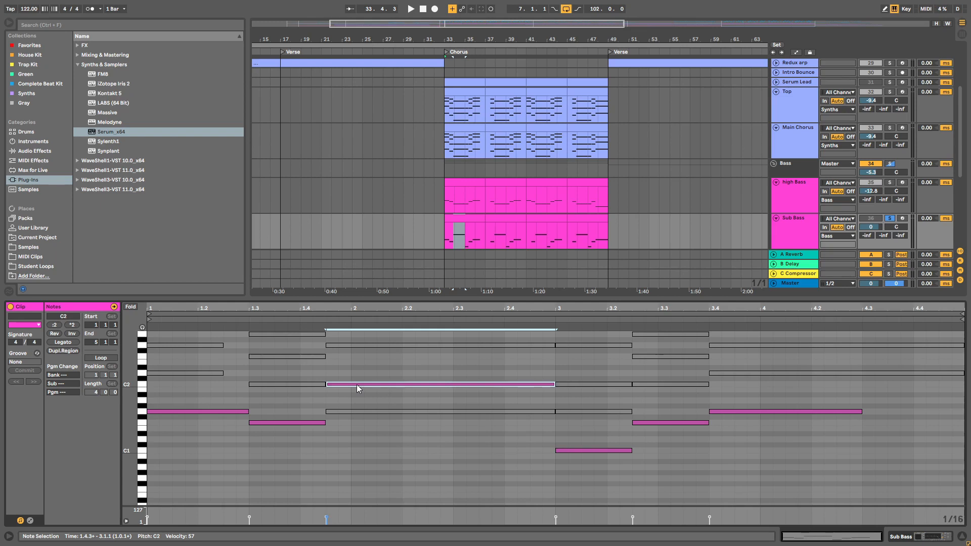
{"action": "key", "text": "shift+Down"}
{"action": "key", "text": "shift+Up"}
{"action": "key", "text": "space"}
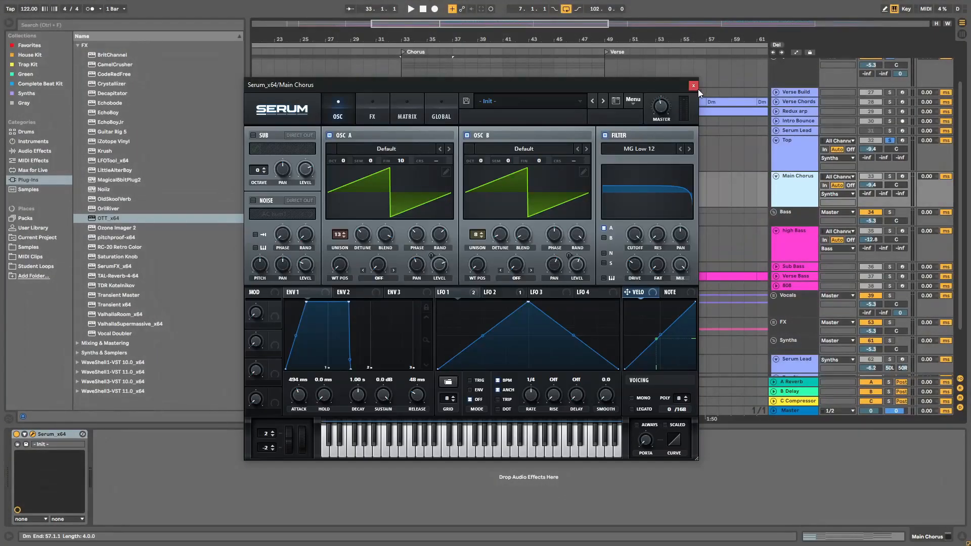
Add EQ Eight after Serum on the Main Chorus track and make band 1 a low cut at 52 Hz
{"action": "left_click", "coordinate": [693, 89]}
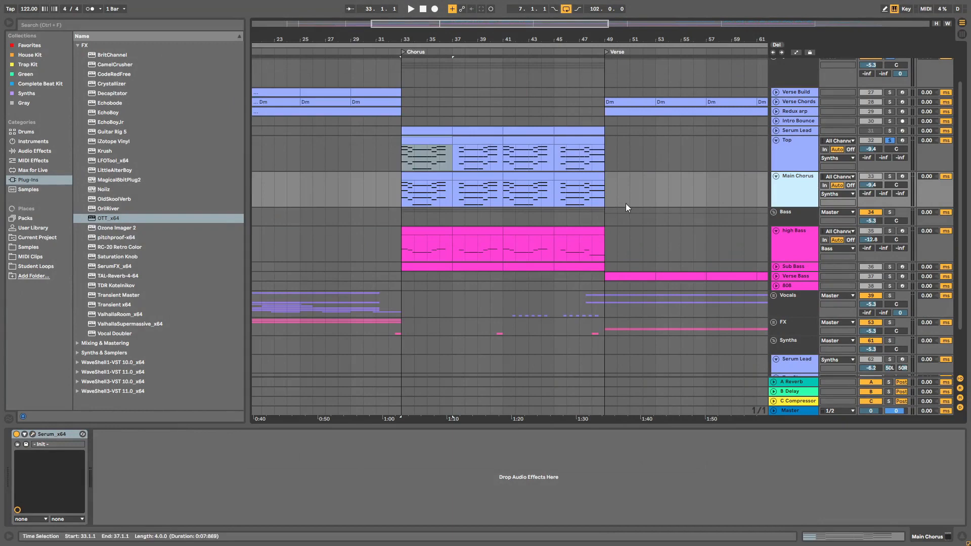
{"action": "left_click", "coordinate": [33, 151]}
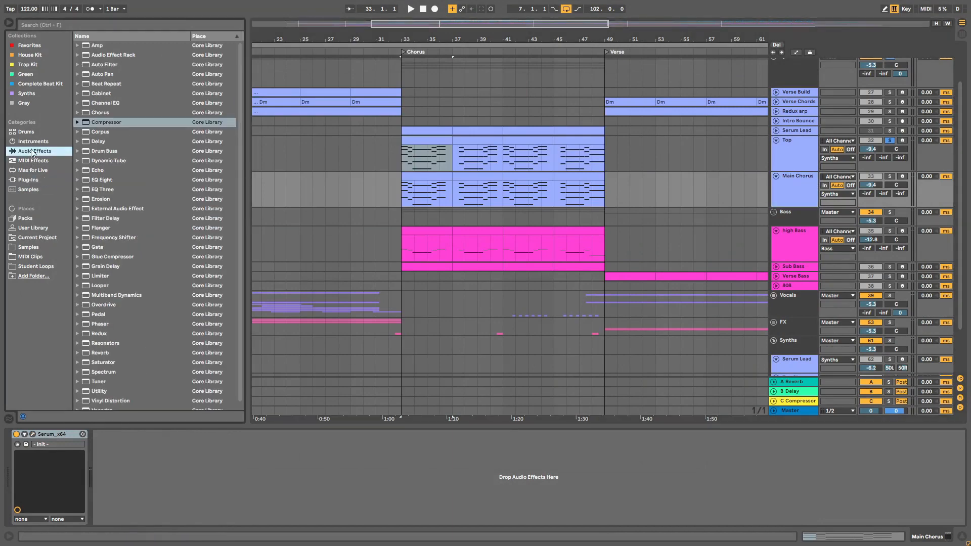
{"action": "double_click", "coordinate": [101, 180]}
{"action": "left_click", "coordinate": [132, 511]}
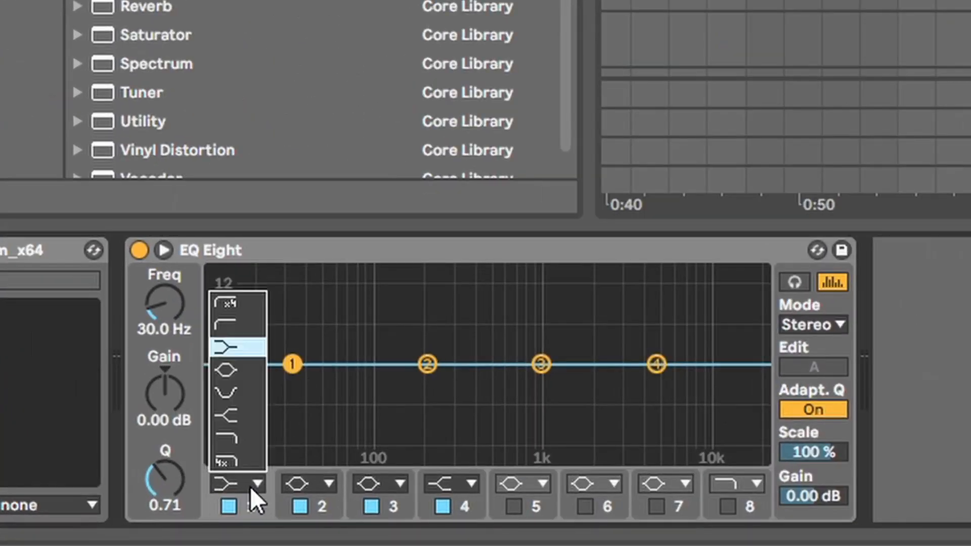
{"action": "left_click", "coordinate": [235, 342]}
{"action": "left_click", "coordinate": [238, 484]}
{"action": "left_click", "coordinate": [233, 325]}
{"action": "left_click_drag", "start_coordinate": [292, 386], "coordinate": [330, 387]}
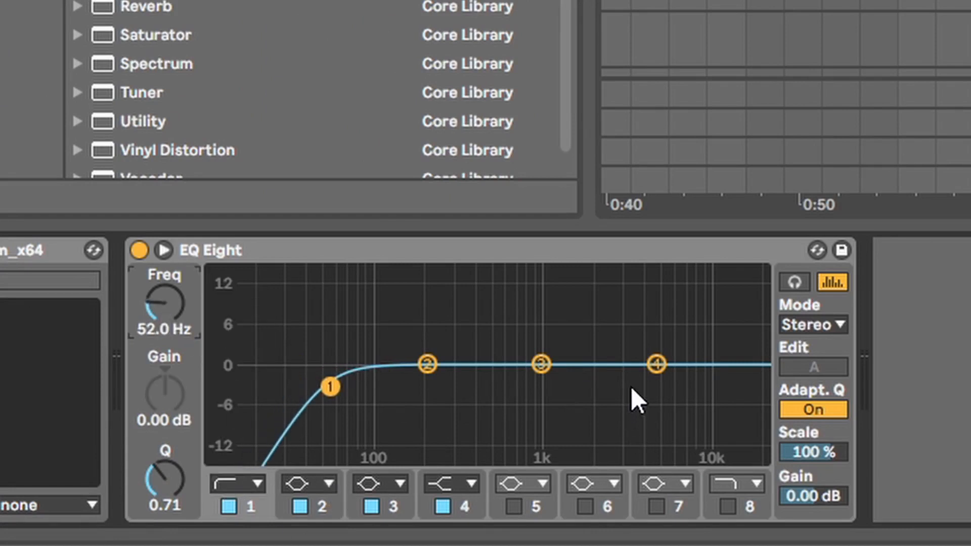
Make EQ band 4 a high cut near 10 kHz, move the low cut to 63.9 Hz, and dip band 3 by 4.09 dB at 426 Hz
{"action": "left_click", "coordinate": [656, 364]}
{"action": "left_click", "coordinate": [471, 484]}
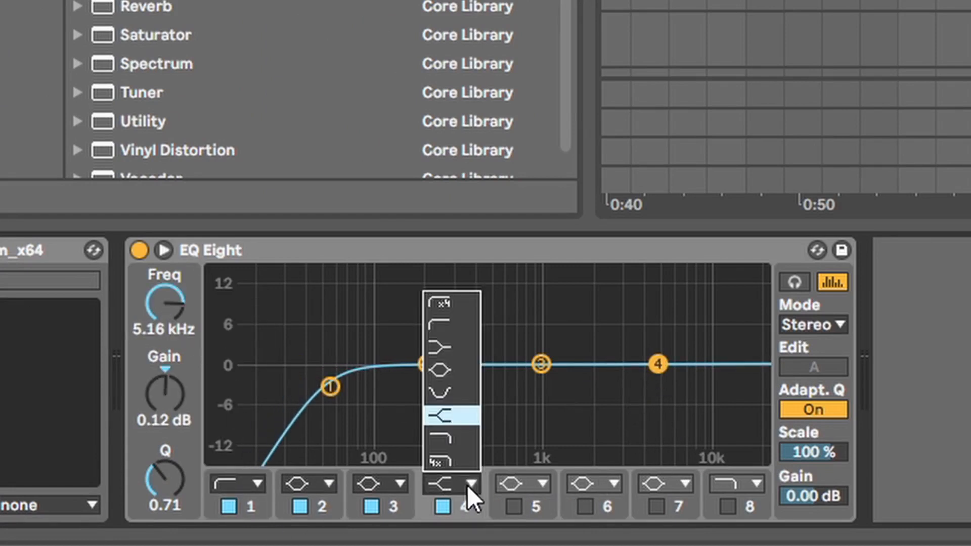
{"action": "left_click", "coordinate": [472, 438]}
{"action": "left_click_drag", "start_coordinate": [659, 377], "coordinate": [713, 378]}
{"action": "left_click_drag", "start_coordinate": [330, 387], "coordinate": [341, 390]}
{"action": "left_click_drag", "start_coordinate": [541, 364], "coordinate": [486, 389]}
{"action": "left_click_drag", "start_coordinate": [350, 383], "coordinate": [354, 368]}
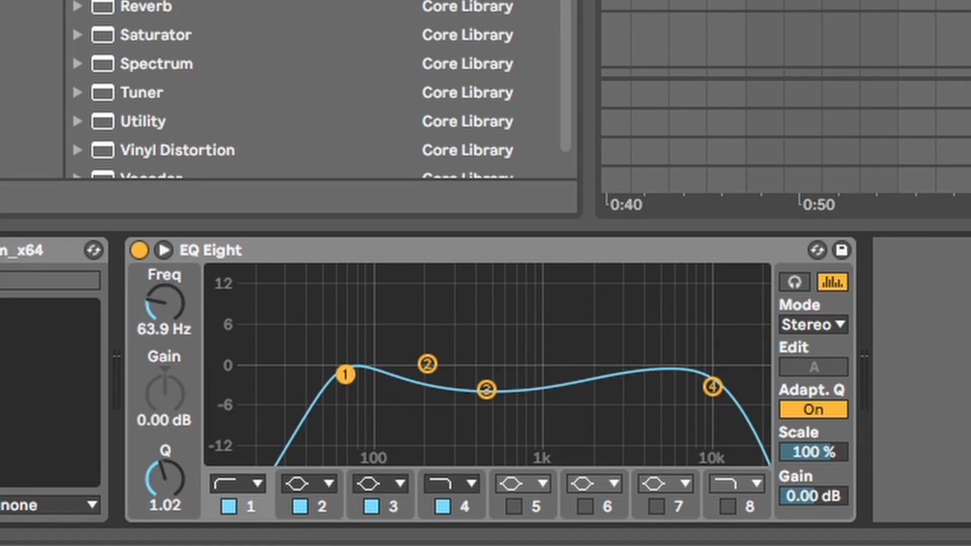
{"action": "left_click", "coordinate": [483, 391]}
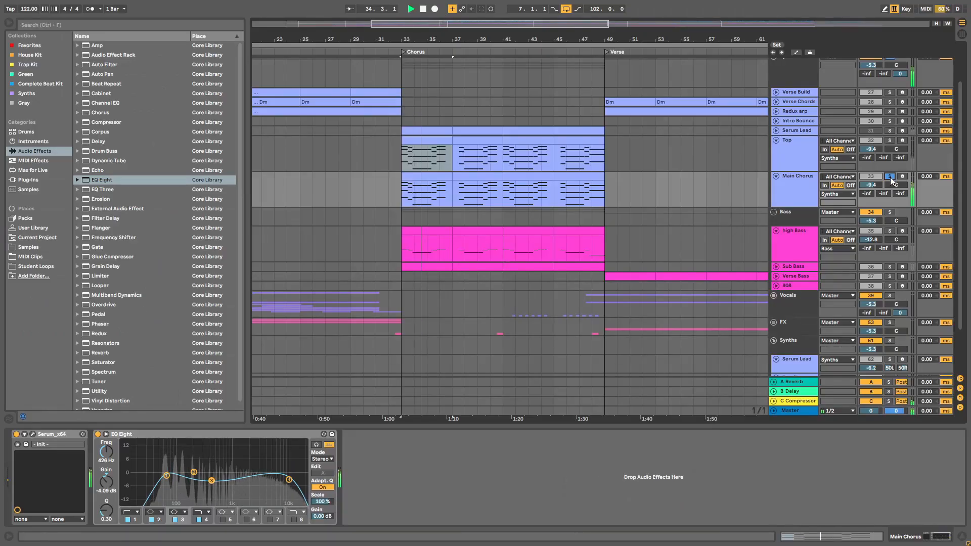
{"action": "key", "text": "space"}
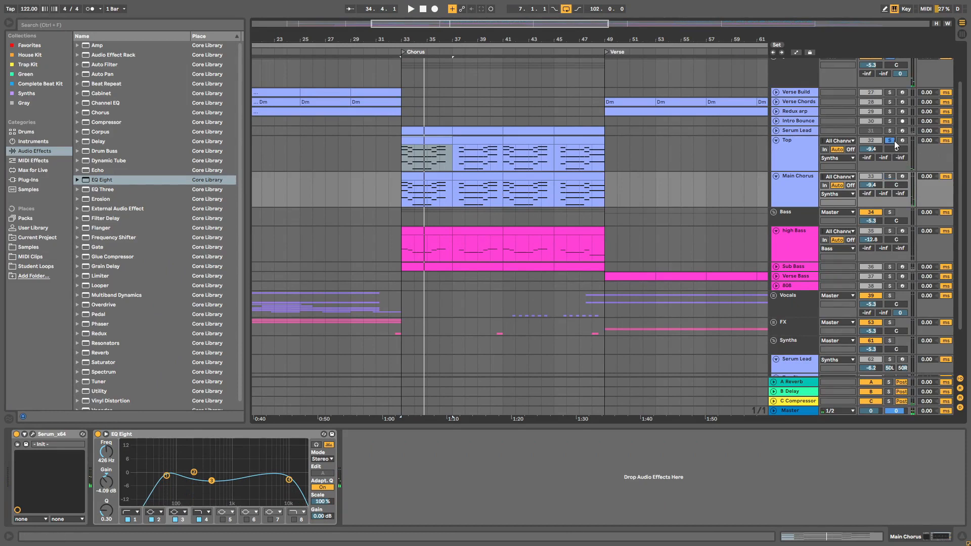
Add the OTT plug-in after Serum on the Top track and raise its high band during playback
{"action": "left_click", "coordinate": [806, 152]}
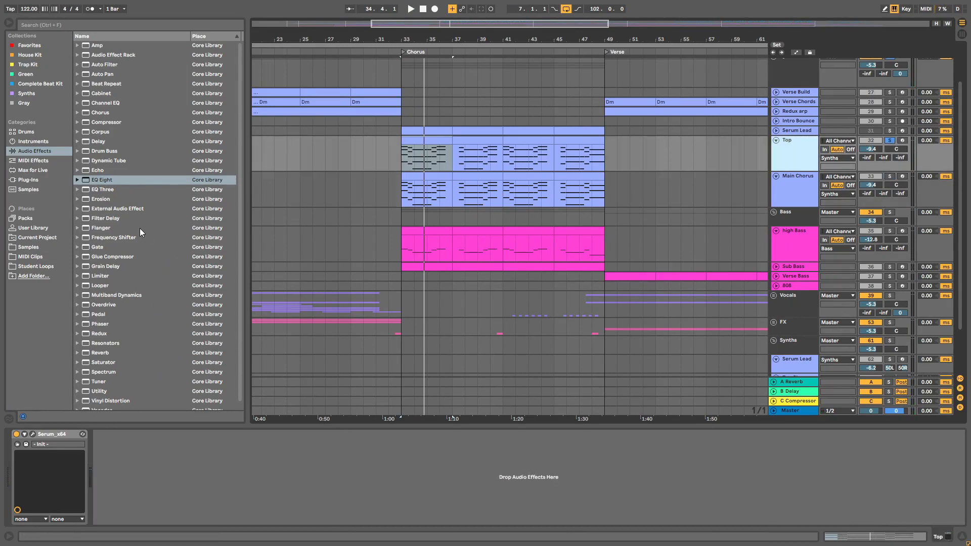
{"action": "left_click", "coordinate": [28, 181]}
{"action": "left_click_drag", "start_coordinate": [110, 218], "coordinate": [169, 490]}
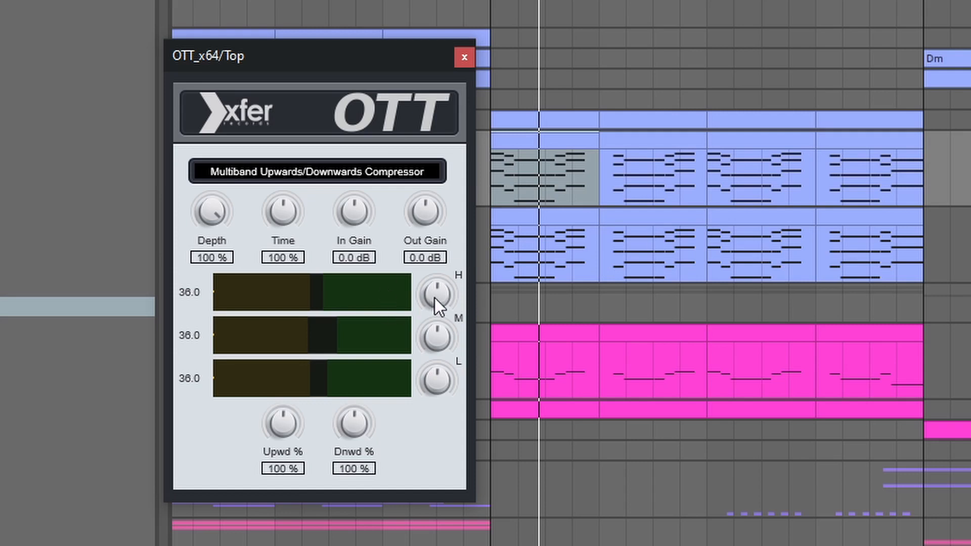
{"action": "key", "text": "space"}
{"action": "left_click_drag", "start_coordinate": [441, 291], "coordinate": [454, 269]}
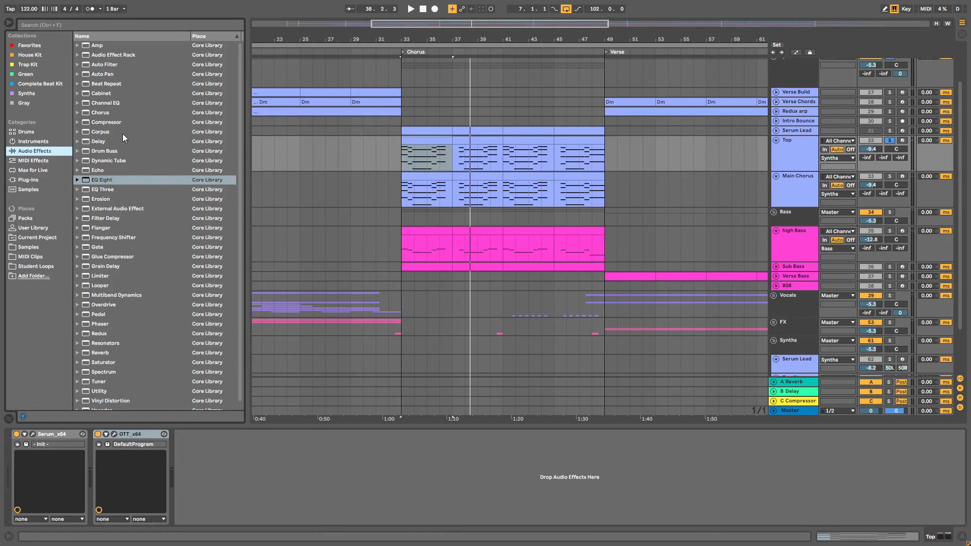
Add EQ Eight after OTT on the Top track with low and high cuts and a 4.09 dB band 3 dip at 587 Hz
{"action": "left_click_drag", "start_coordinate": [99, 179], "coordinate": [223, 468]}
{"action": "left_click", "coordinate": [212, 512]}
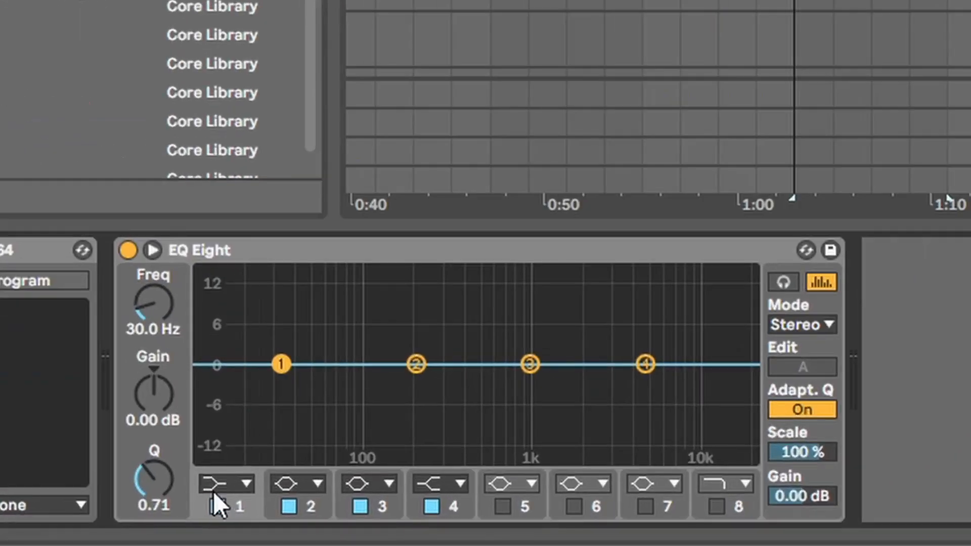
{"action": "left_click", "coordinate": [207, 324]}
{"action": "left_click_drag", "start_coordinate": [178, 298], "coordinate": [178, 288]}
{"action": "left_click", "coordinate": [645, 364]}
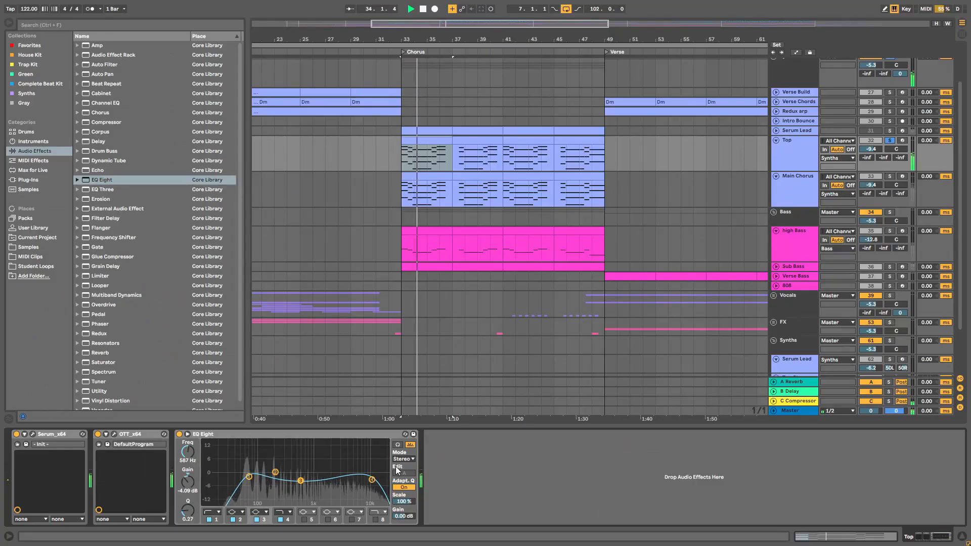
{"action": "key", "text": "space"}
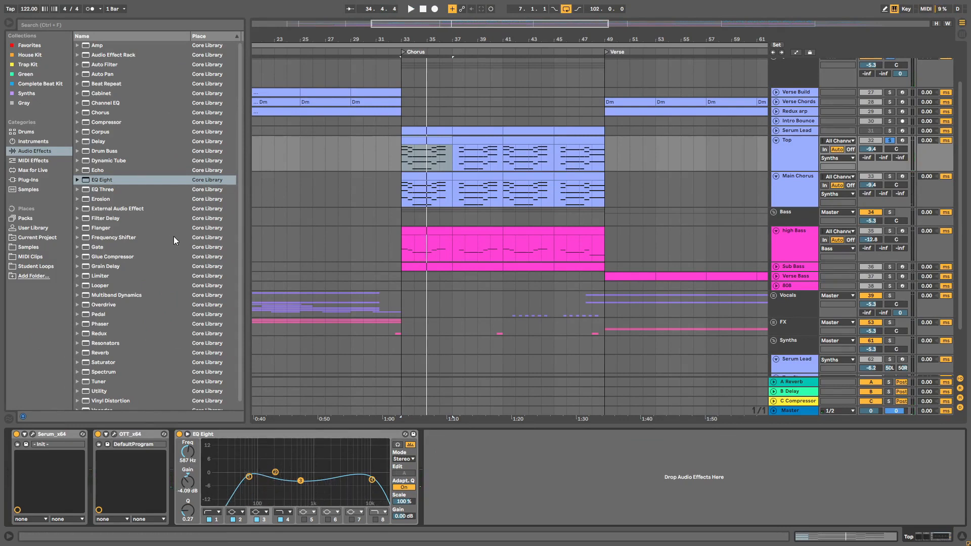
Load the Compressor's Mix Gel preset after EQ Eight on the Top track
{"action": "left_click", "coordinate": [77, 122]}
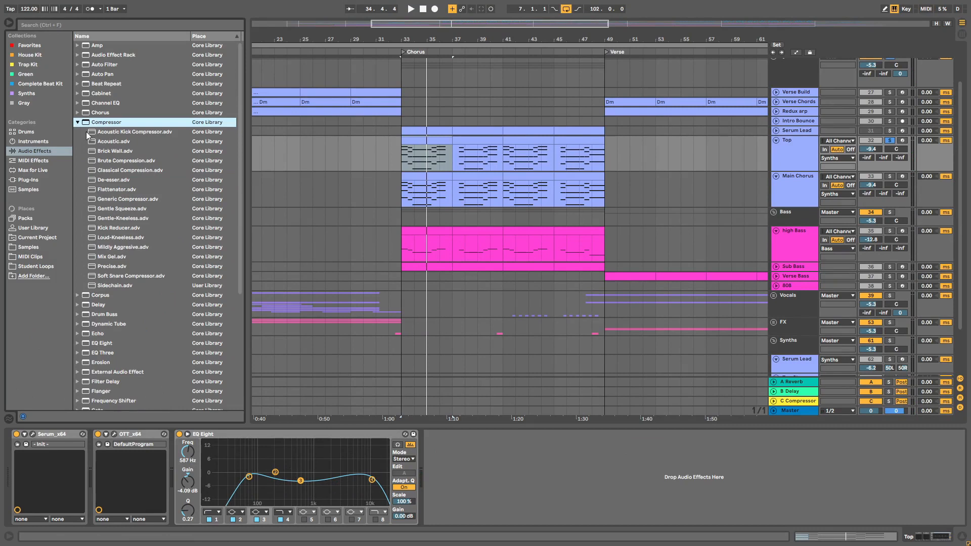
{"action": "left_click_drag", "start_coordinate": [104, 259], "coordinate": [243, 288]}
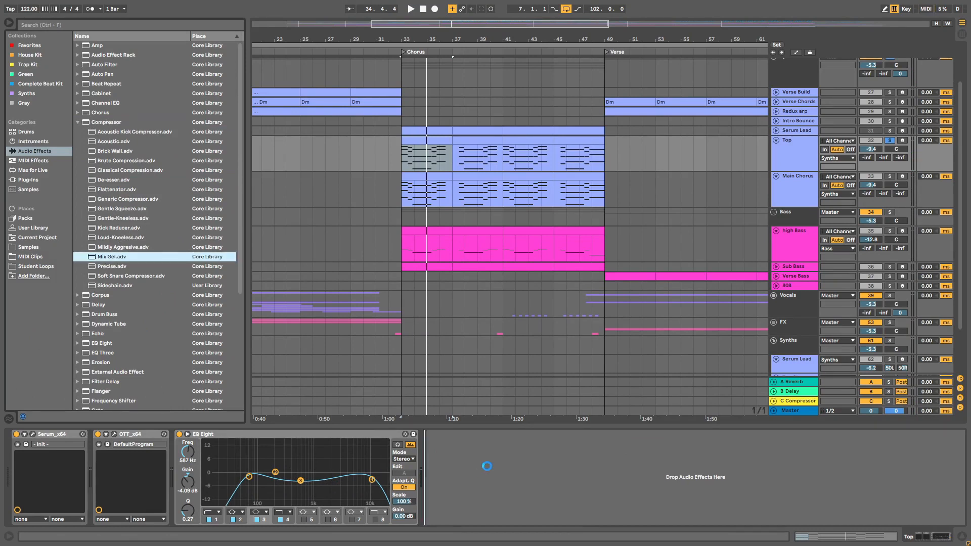
{"action": "left_click_drag", "start_coordinate": [496, 462], "coordinate": [532, 462]}
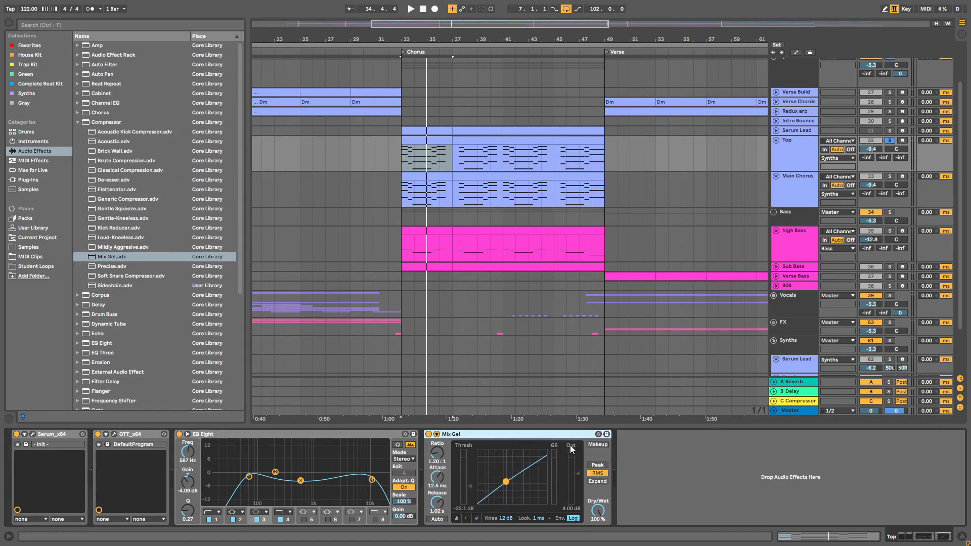
Audition the compressed Top track and add a second OTT plug-in after the Mix Gel compressor
{"action": "key", "text": "space"}
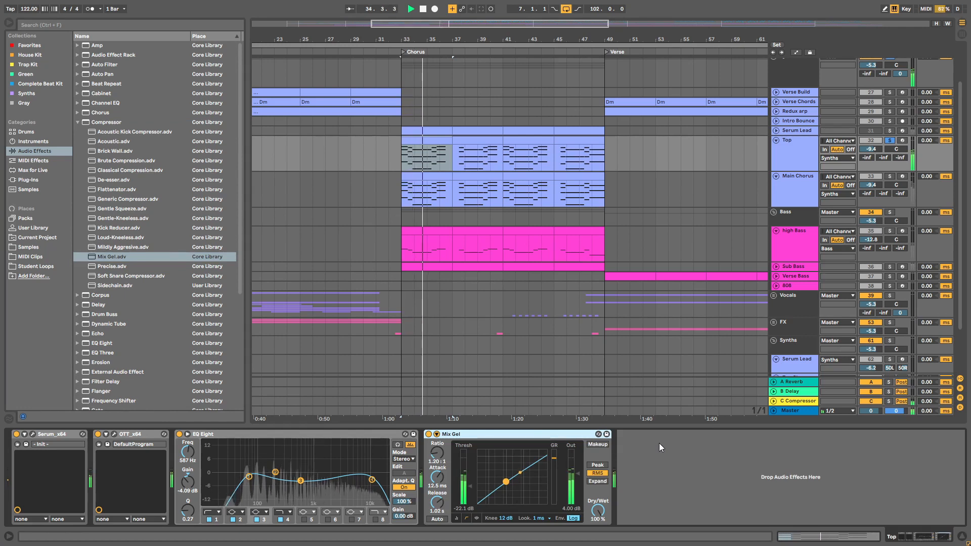
{"action": "key", "text": "space"}
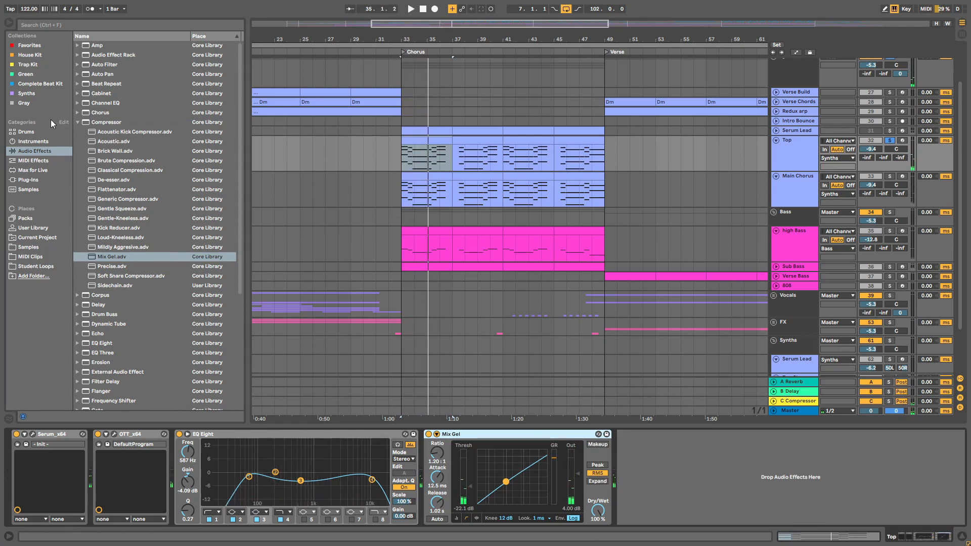
{"action": "left_click", "coordinate": [77, 122]}
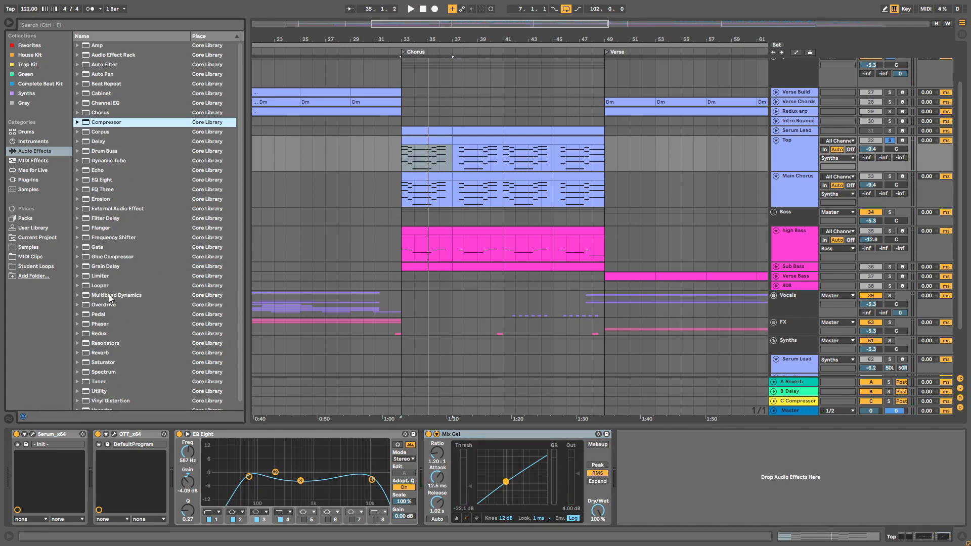
{"action": "left_click", "coordinate": [28, 180]}
{"action": "left_click_drag", "start_coordinate": [106, 223], "coordinate": [657, 480]}
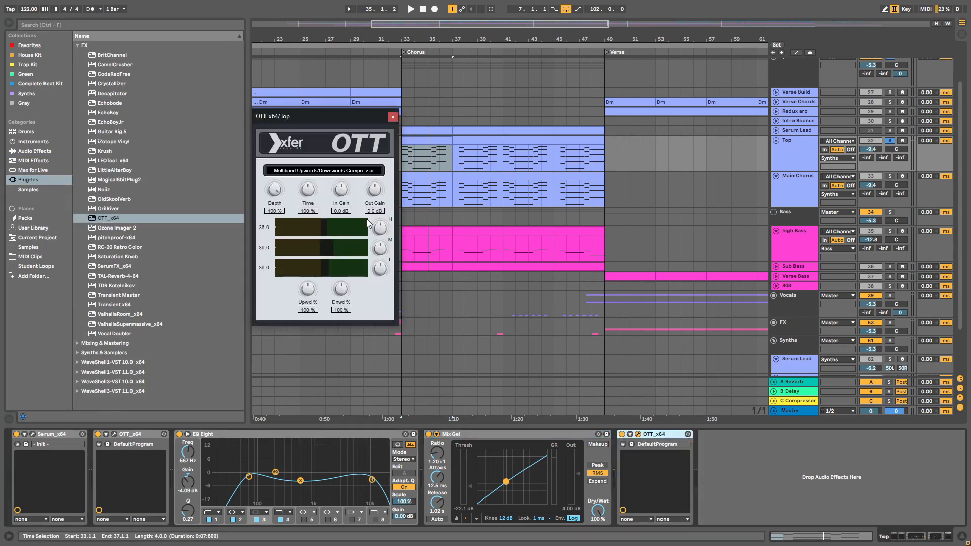
Play the Top track through the new OTT and adjust the plug-in's high band
{"action": "left_click_drag", "start_coordinate": [359, 117], "coordinate": [533, 149]}
{"action": "key", "text": "space"}
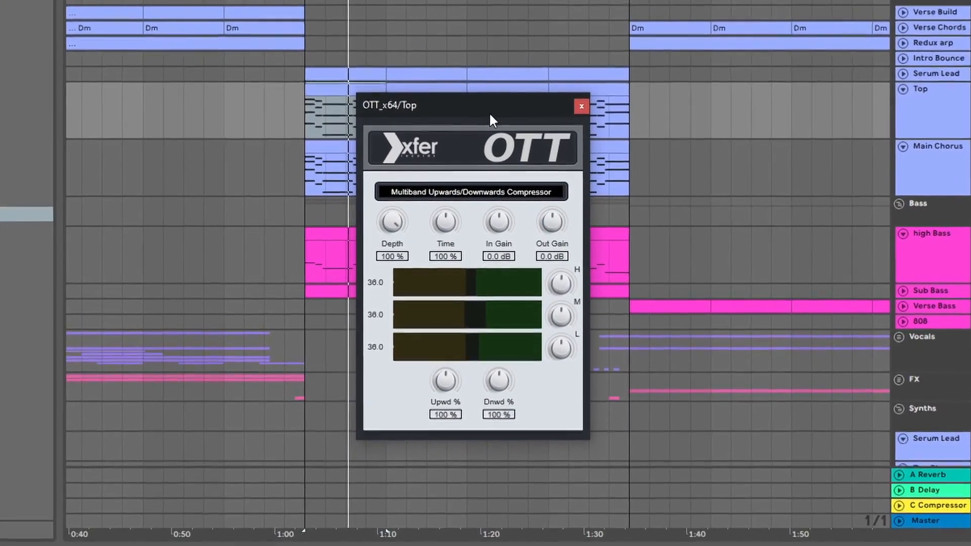
{"action": "left_click_drag", "start_coordinate": [492, 117], "coordinate": [534, 113]}
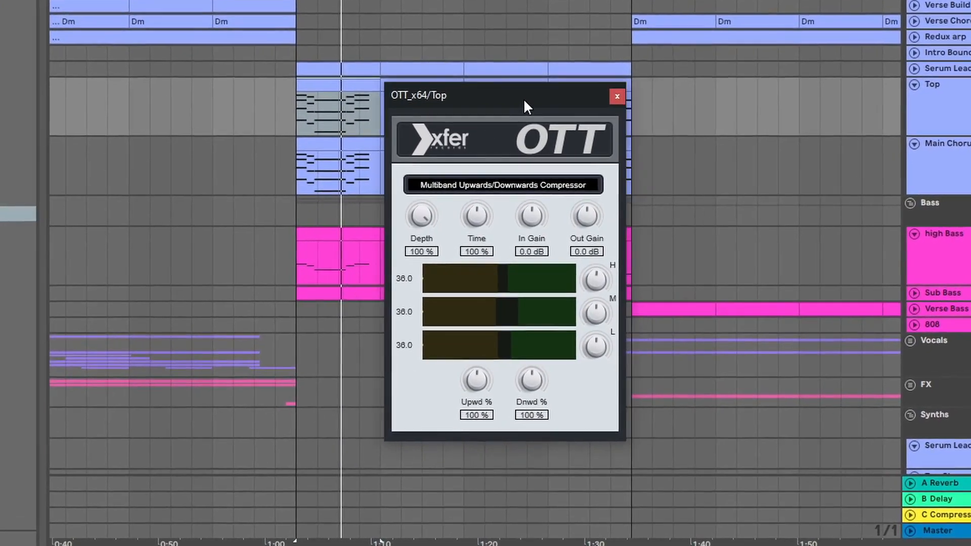
{"action": "key", "text": "space"}
{"action": "mouse_move", "coordinate": [607, 285]}
{"action": "left_mouse_down"}
{"action": "mouse_move", "coordinate": [608, 238]}
{"action": "mouse_move", "coordinate": [599, 294]}
{"action": "left_mouse_up"}
{"action": "key", "text": "space"}
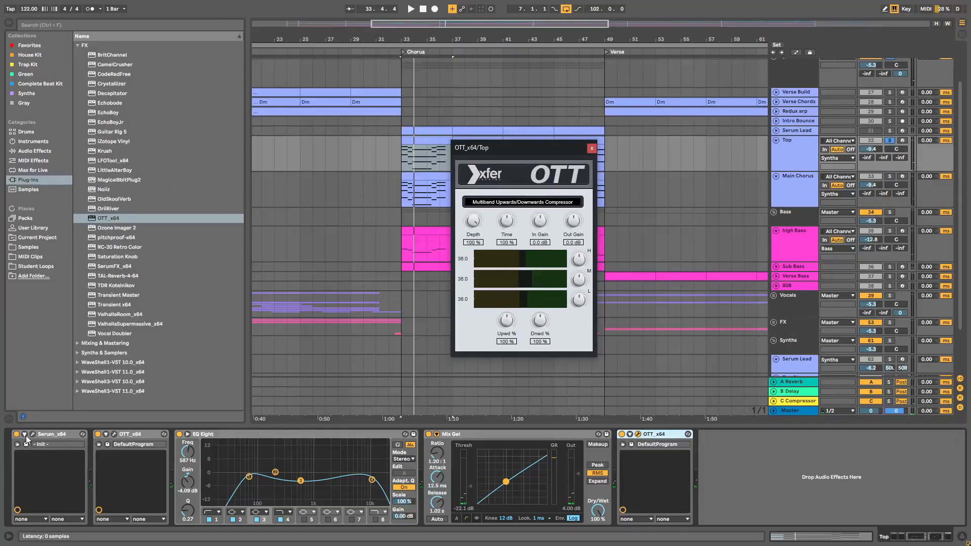
Open Serum on the Top track and set oscillator A's unison to 1 and oscillator B's unison to 16
{"action": "left_click", "coordinate": [33, 434]}
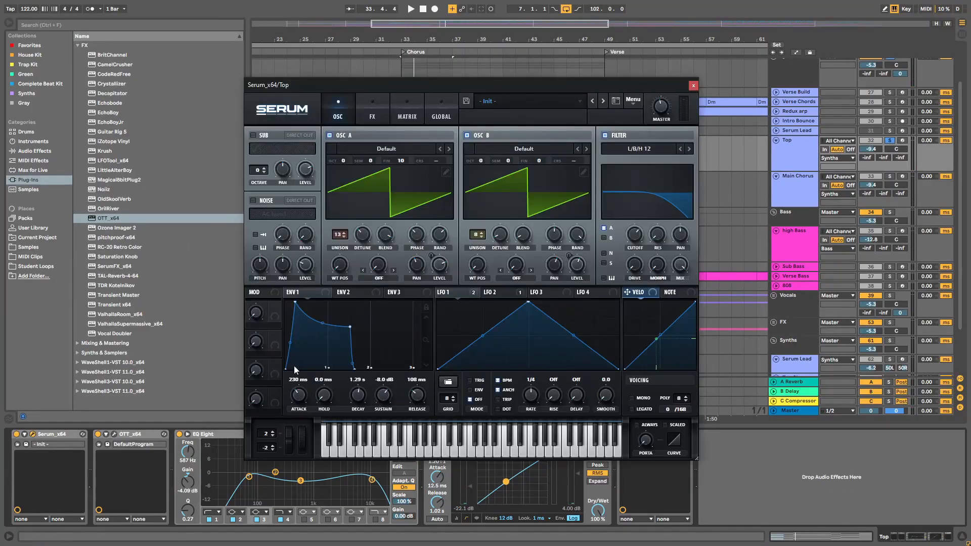
{"action": "left_click_drag", "start_coordinate": [487, 84], "coordinate": [544, 86]}
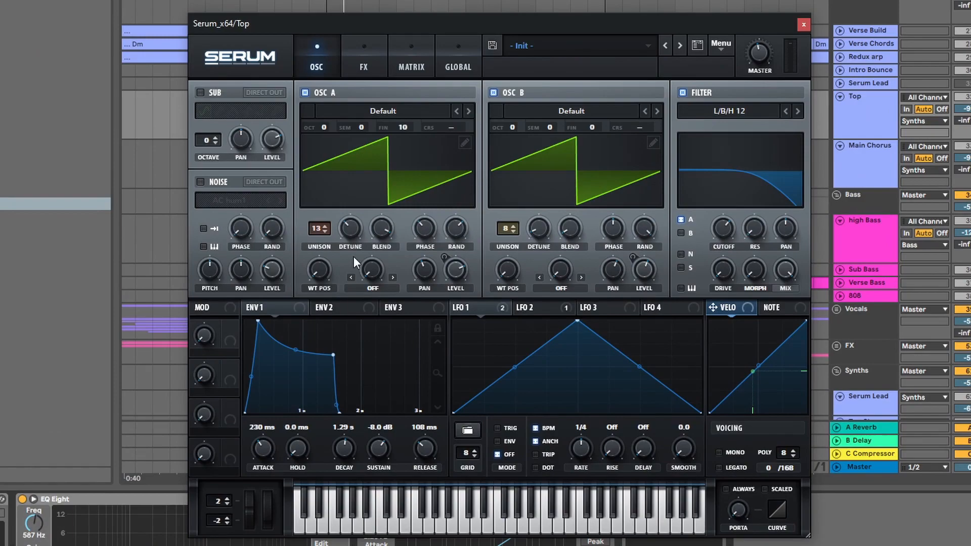
{"action": "left_click_drag", "start_coordinate": [322, 226], "coordinate": [319, 237]}
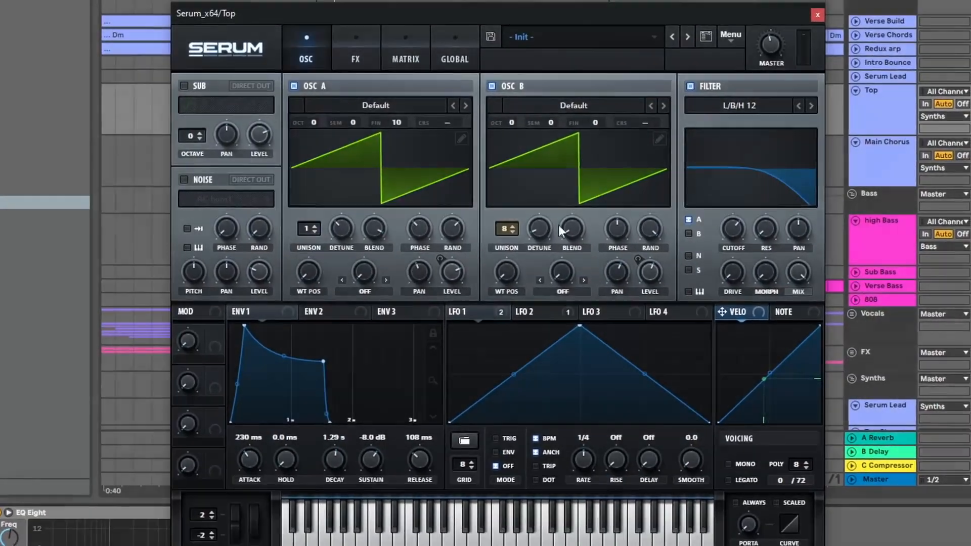
{"action": "left_click_drag", "start_coordinate": [515, 223], "coordinate": [518, 73]}
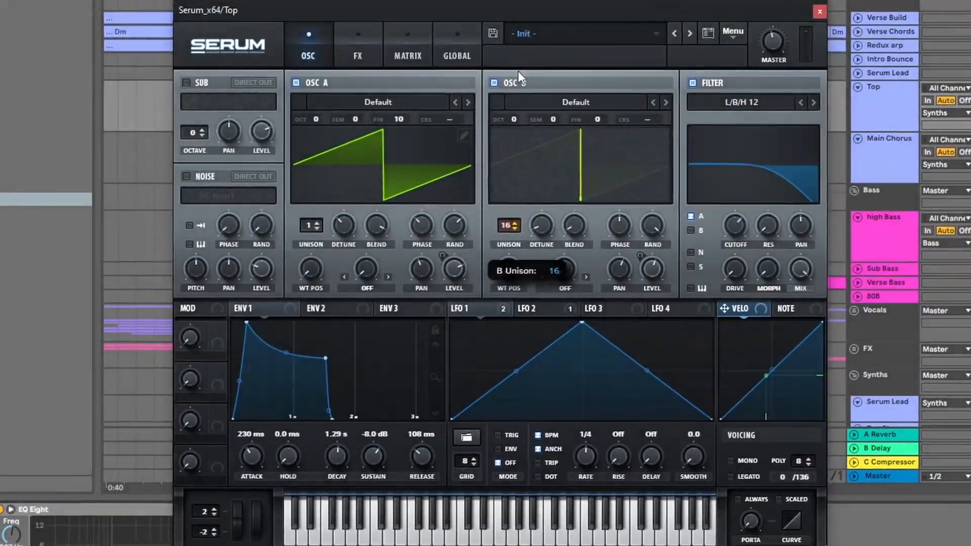
Fine-tune the oscillators' detune and oscillator B's unison blend during playback, and close Serum
{"action": "left_click_drag", "start_coordinate": [577, 223], "coordinate": [581, 171]}
{"action": "left_click_drag", "start_coordinate": [544, 225], "coordinate": [556, 178]}
{"action": "left_click_drag", "start_coordinate": [341, 226], "coordinate": [341, 239]}
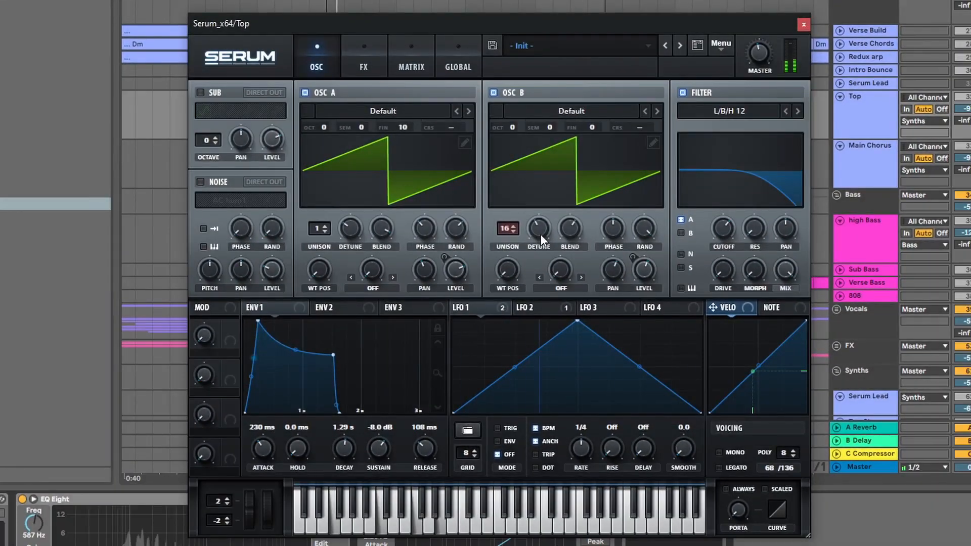
{"action": "left_click_drag", "start_coordinate": [542, 231], "coordinate": [573, 210]}
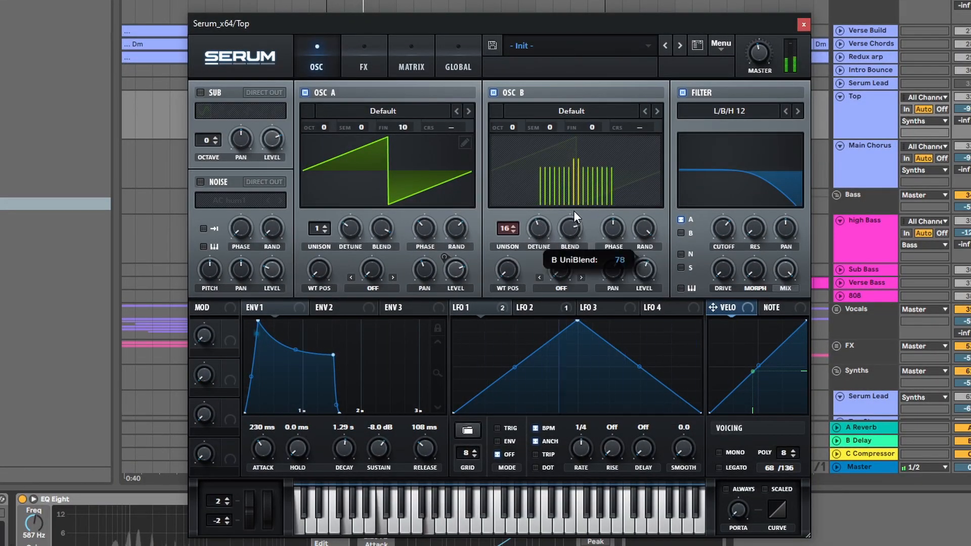
{"action": "left_click", "coordinate": [539, 231]}
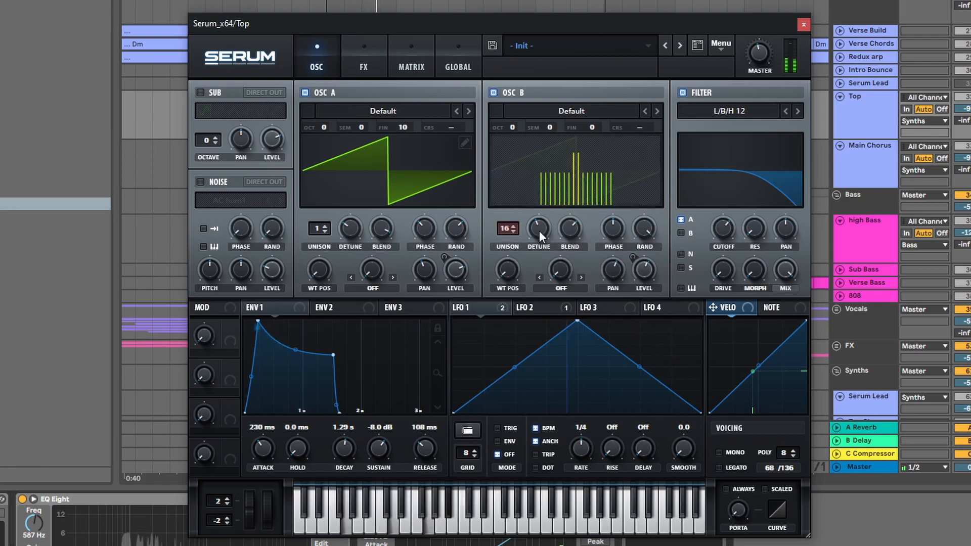
{"action": "left_click", "coordinate": [804, 24]}
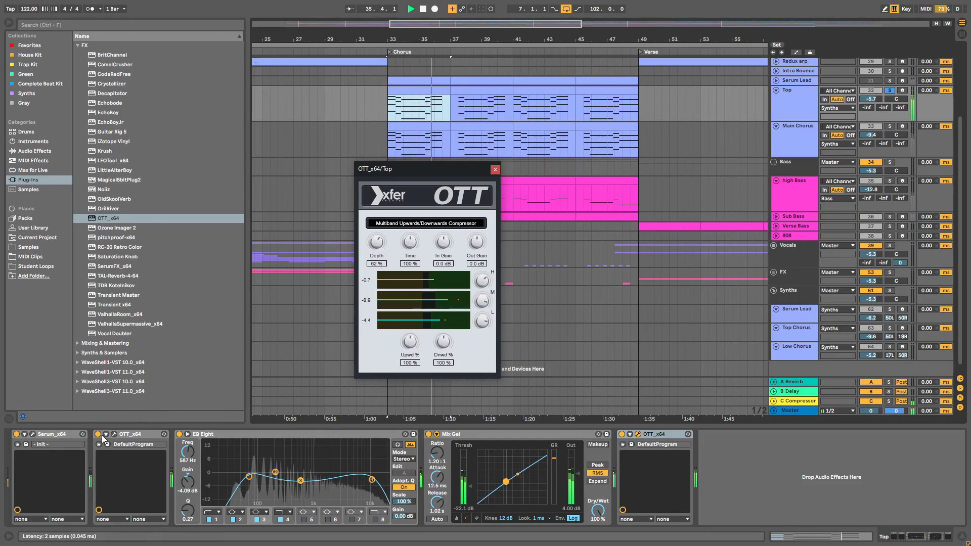
{"action": "key", "text": "space"}
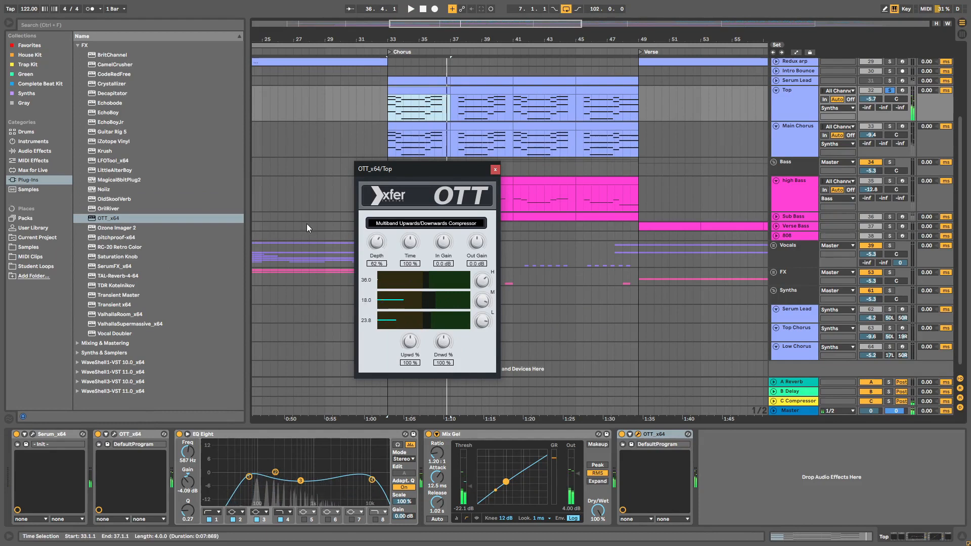
In EQ Eight on the high Bass track, make band 1 a low cut and band 4 a high cut
{"action": "left_click", "coordinate": [793, 181]}
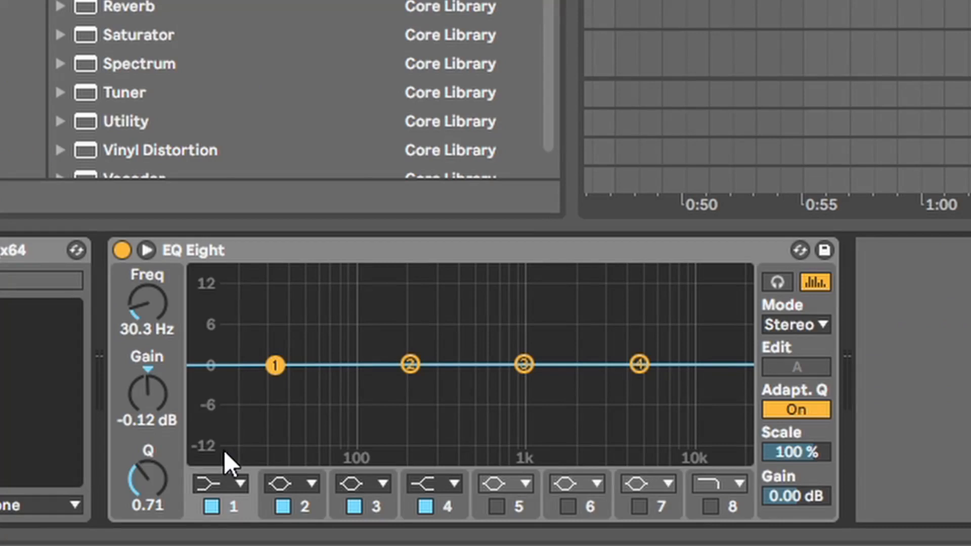
{"action": "left_click", "coordinate": [230, 483]}
{"action": "left_click", "coordinate": [223, 347]}
{"action": "left_click", "coordinate": [230, 482]}
{"action": "left_click", "coordinate": [222, 325]}
{"action": "mouse_move", "coordinate": [275, 385]}
{"action": "left_mouse_down"}
{"action": "mouse_move", "coordinate": [332, 385]}
{"action": "mouse_move", "coordinate": [292, 386]}
{"action": "left_mouse_up"}
{"action": "left_click", "coordinate": [452, 483]}
{"action": "left_click", "coordinate": [455, 444]}
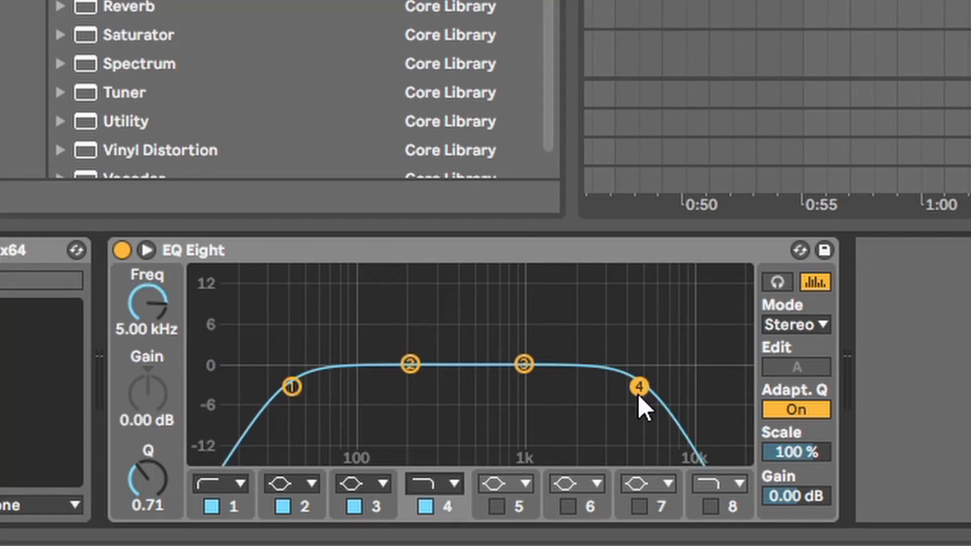
Tune the high Bass EQ with a 79.1 Hz low cut, a 2.50 kHz high cut and a slight band 2 dip
{"action": "left_click_drag", "start_coordinate": [639, 385], "coordinate": [631, 386]}
{"action": "left_click_drag", "start_coordinate": [408, 364], "coordinate": [429, 386]}
{"action": "left_click_drag", "start_coordinate": [296, 388], "coordinate": [310, 374]}
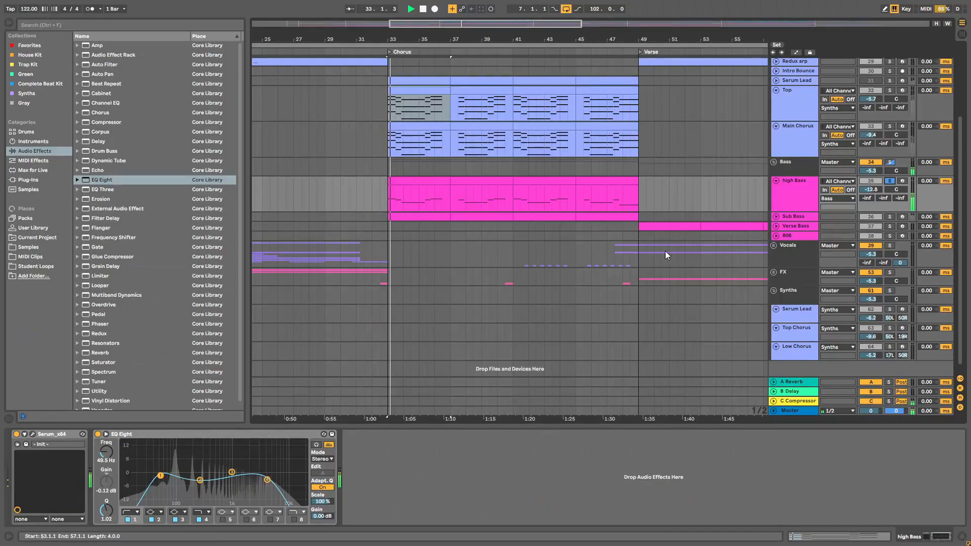
{"action": "left_click_drag", "start_coordinate": [200, 480], "coordinate": [172, 473]}
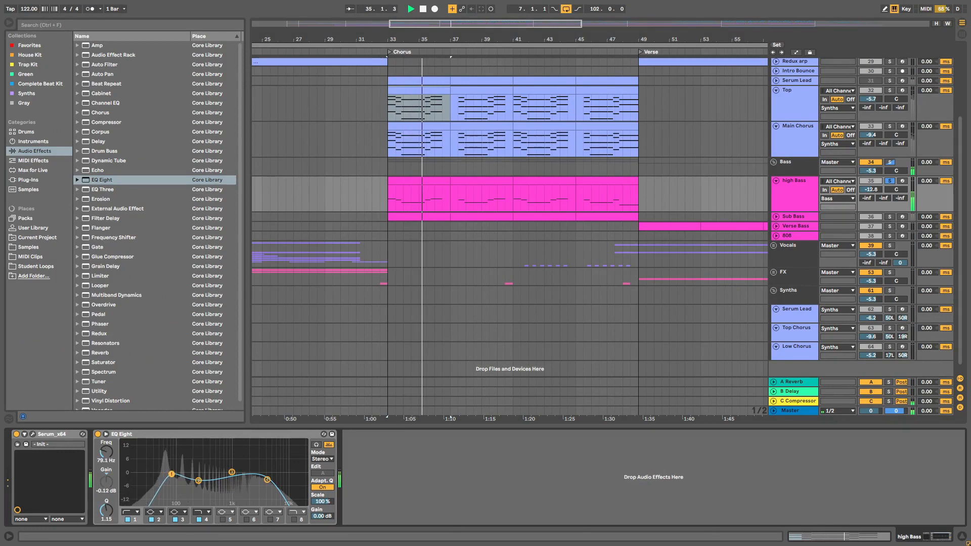
{"action": "mouse_move", "coordinate": [267, 479]}
{"action": "left_mouse_down"}
{"action": "mouse_move", "coordinate": [283, 479]}
{"action": "mouse_move", "coordinate": [254, 478]}
{"action": "left_mouse_up"}
{"action": "key", "text": "space"}
{"action": "left_click", "coordinate": [242, 436]}
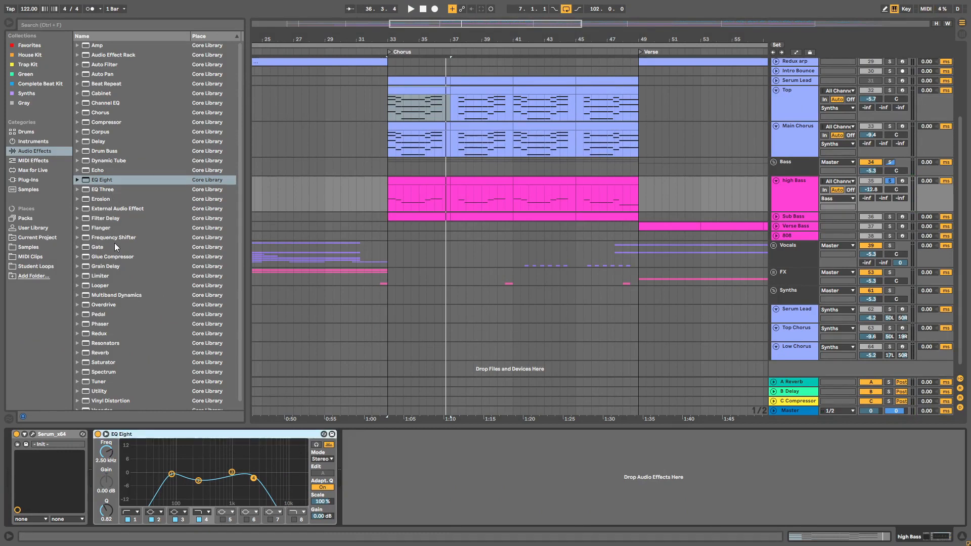
Add the Filter Delay effect after EQ Eight on the high Bass track
{"action": "left_click", "coordinate": [85, 219]}
{"action": "left_click_drag", "start_coordinate": [365, 377], "coordinate": [407, 451]}
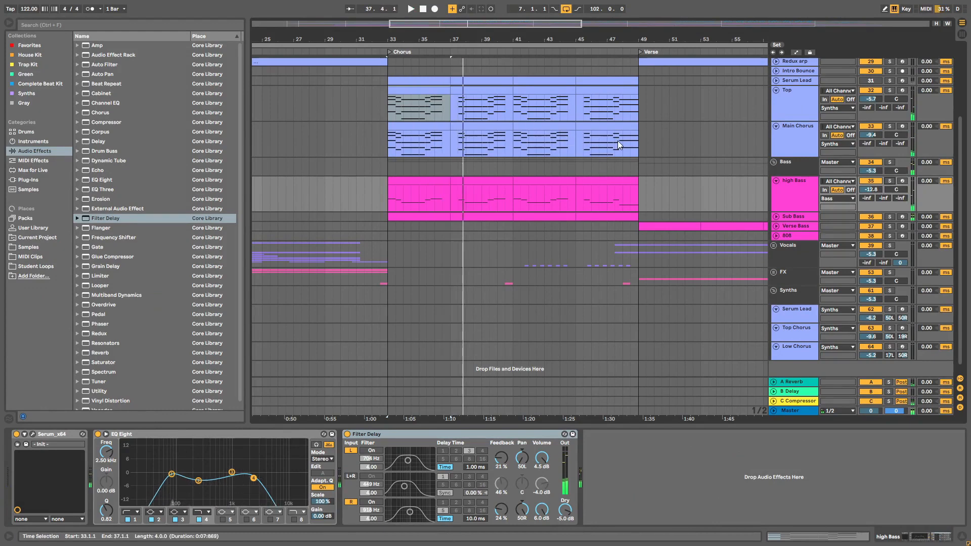
Switch the Top track to split stereo pan mode and set it to 29L and 50R
{"action": "left_click", "coordinate": [792, 99]}
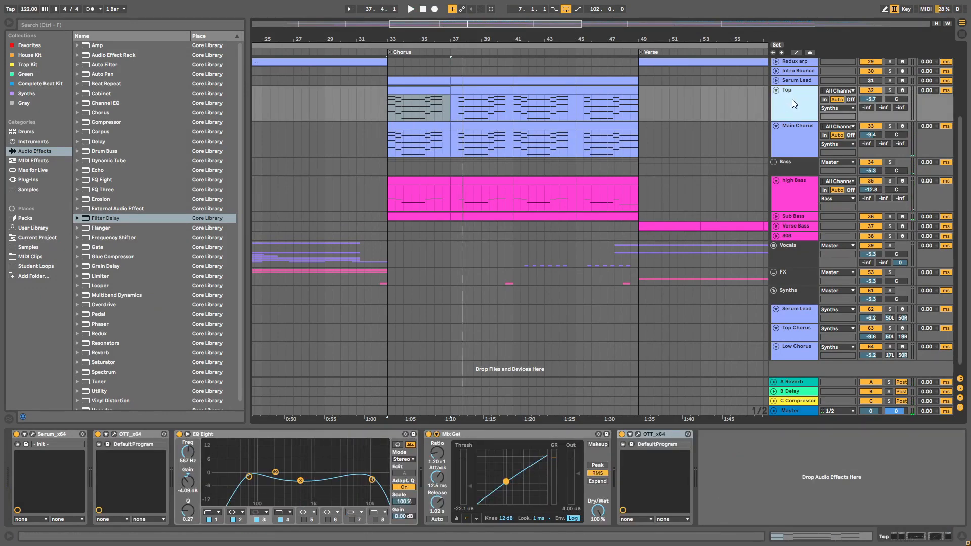
{"action": "left_click", "coordinate": [793, 132]}
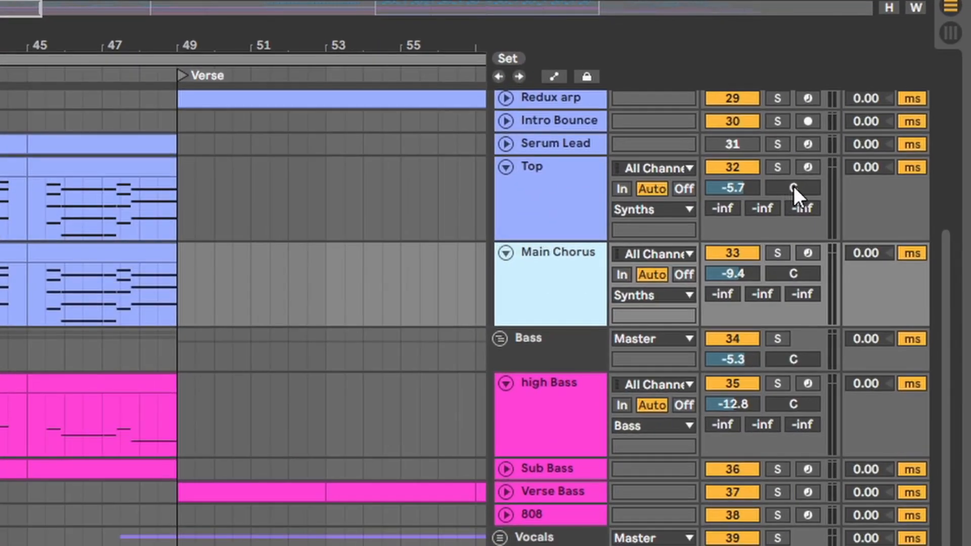
{"action": "right_click", "coordinate": [790, 187]}
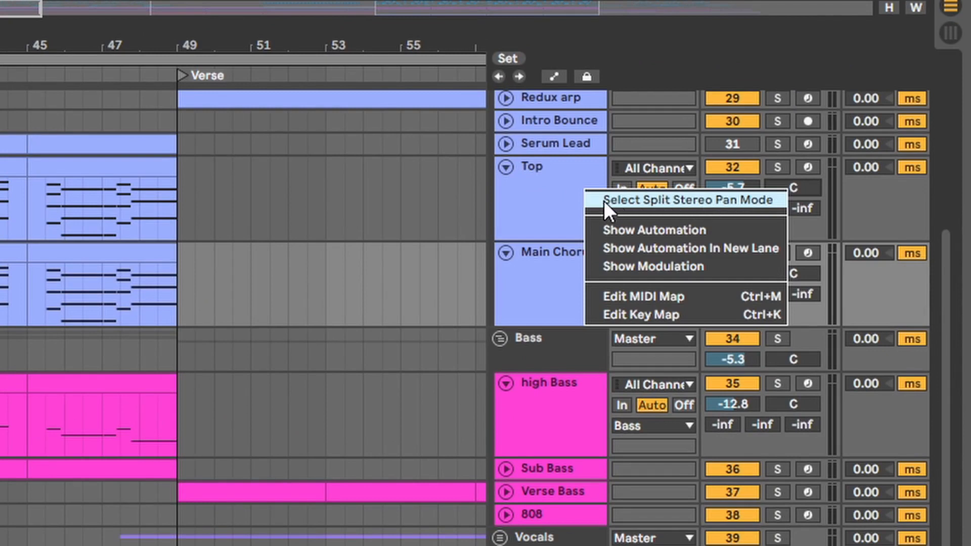
{"action": "left_click", "coordinate": [709, 201]}
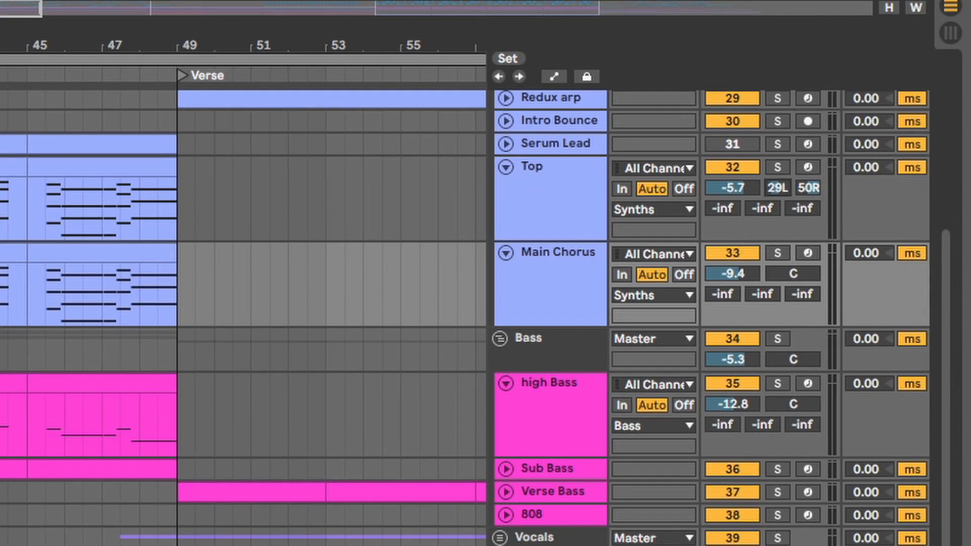
Try the regular stereo pan mode on the Top track by panning it to 16R
{"action": "right_click", "coordinate": [780, 191]}
{"action": "left_click", "coordinate": [726, 201]}
{"action": "left_click_drag", "start_coordinate": [789, 190], "coordinate": [790, 185]}
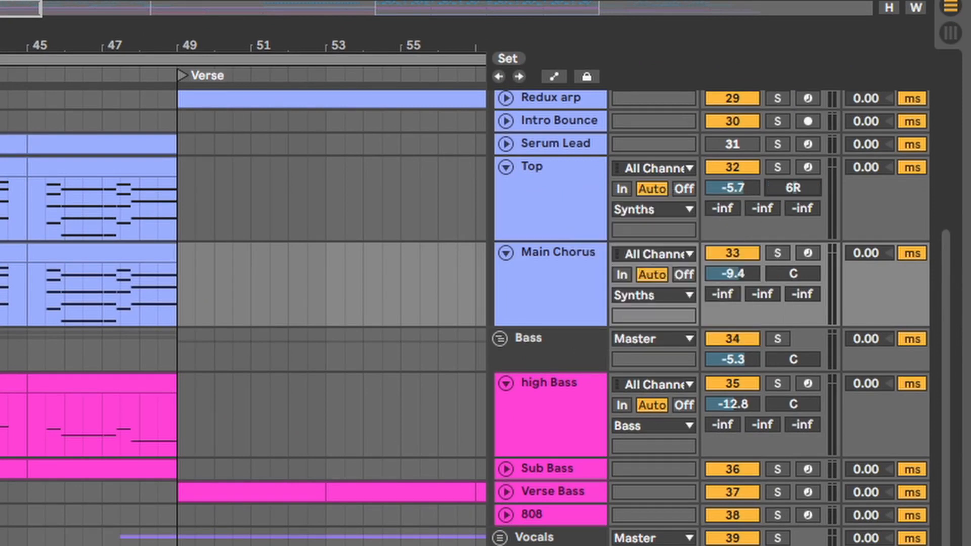
Set split stereo panning on the Top track to 28L/50R and on the Main Chorus track to 50L/41R, checking with playback
{"action": "right_click", "coordinate": [790, 190]}
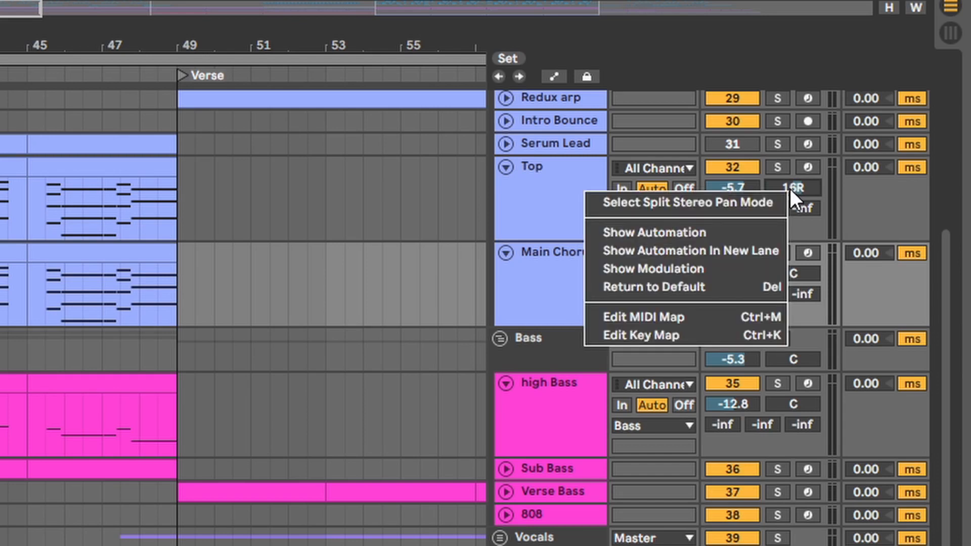
{"action": "left_click", "coordinate": [751, 204]}
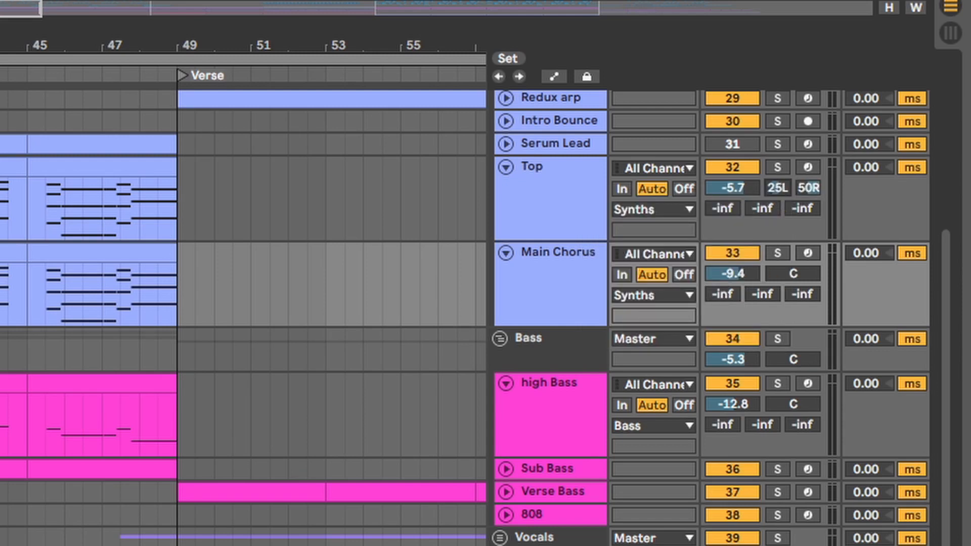
{"action": "right_click", "coordinate": [781, 269]}
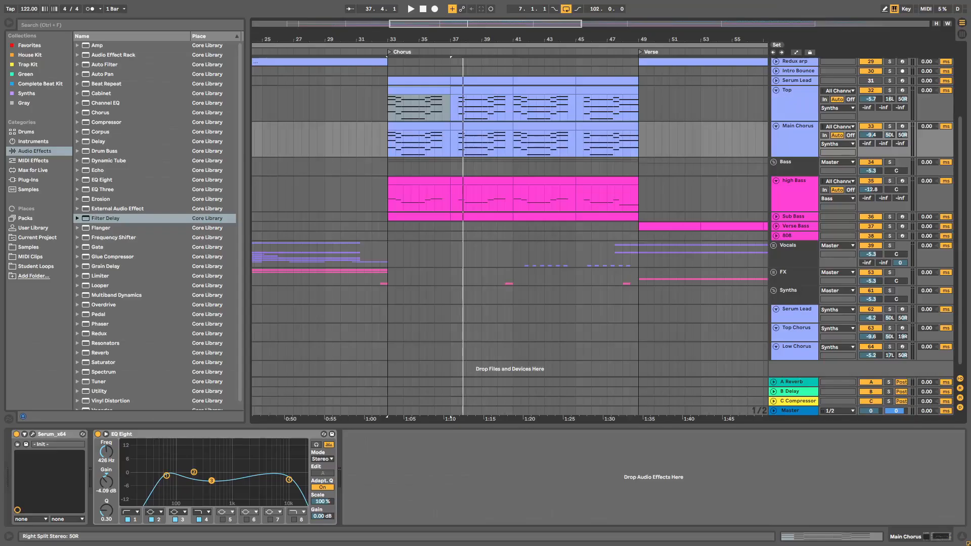
{"action": "key", "text": "space"}
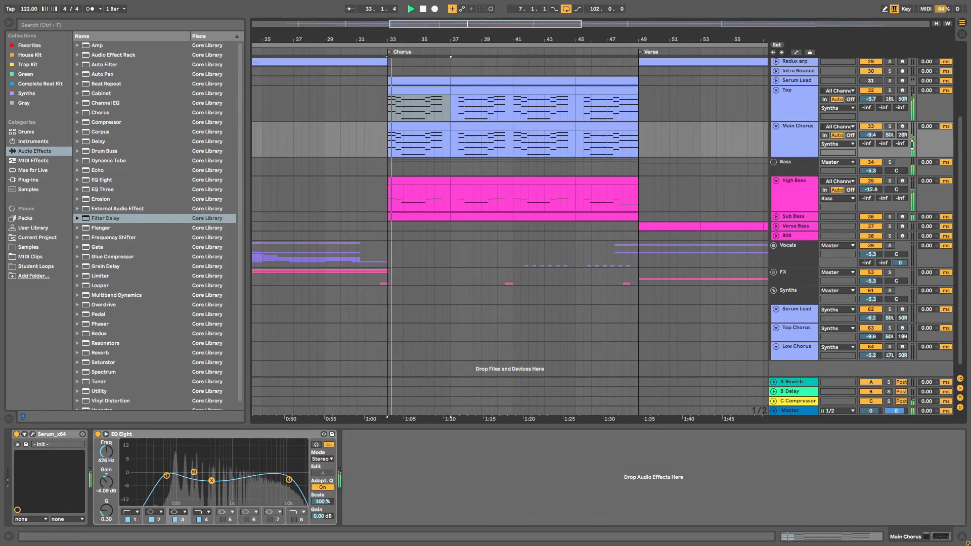
{"action": "left_click_drag", "start_coordinate": [902, 137], "coordinate": [890, 107]}
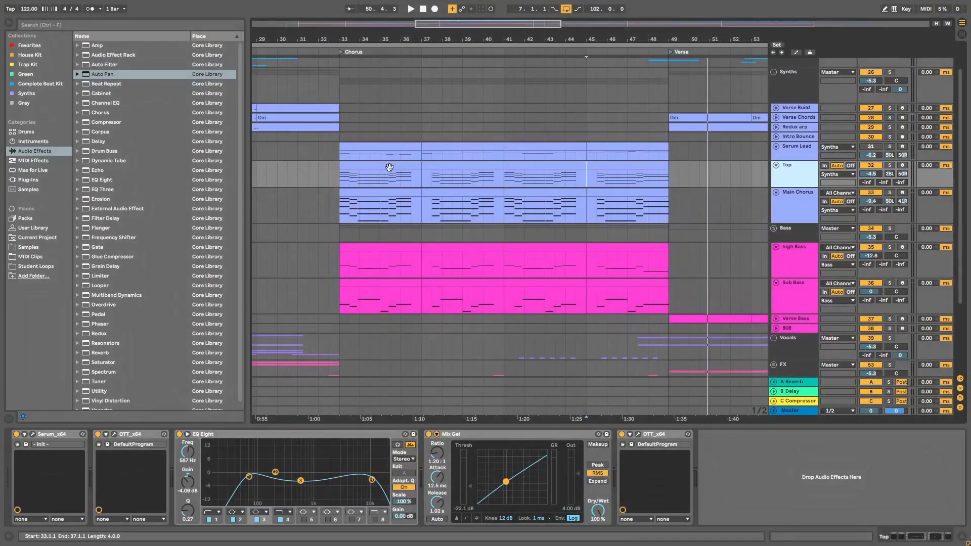
Add an Auto Filter to the Top track, solo the track and set the low-pass frequency to 19.9 kHz
{"action": "left_click", "coordinate": [375, 163]}
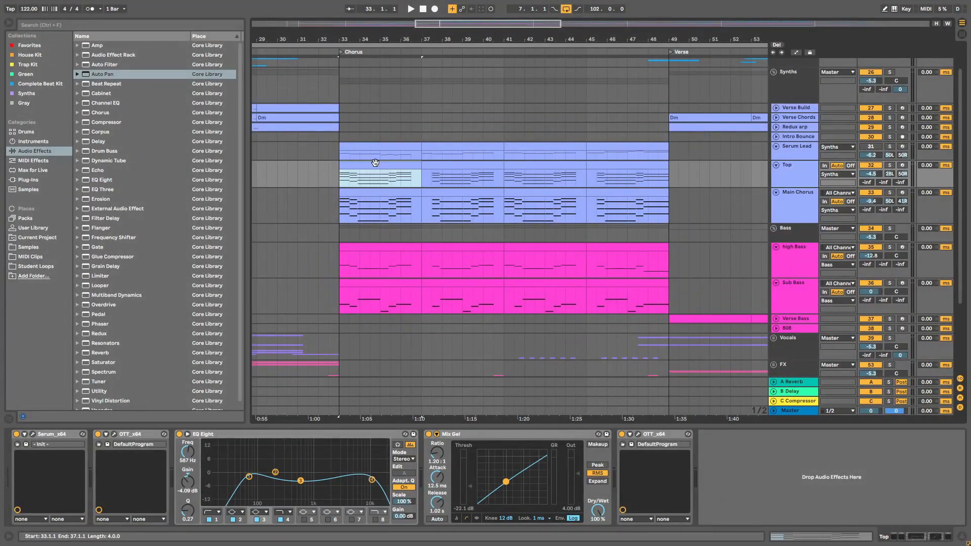
{"action": "left_click_drag", "start_coordinate": [779, 187], "coordinate": [780, 196]}
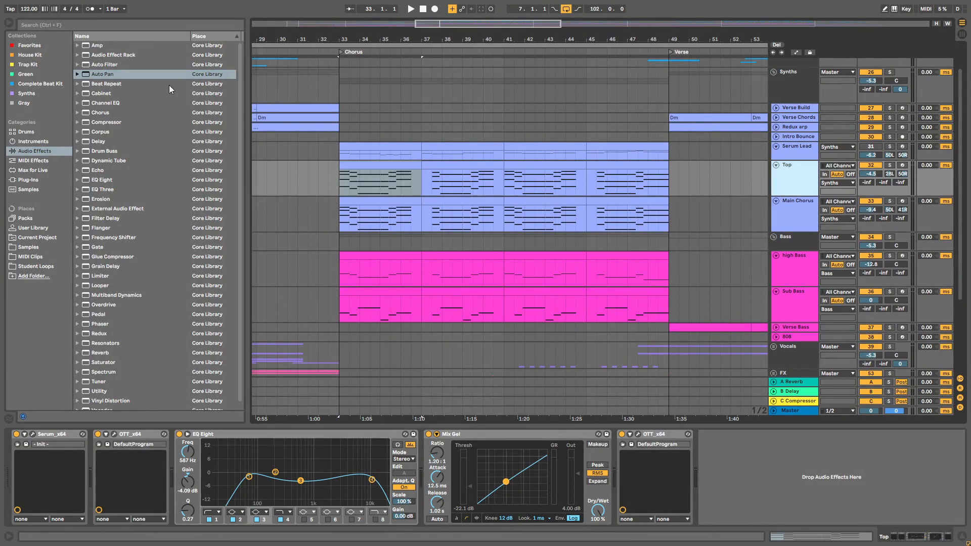
{"action": "left_click", "coordinate": [111, 65]}
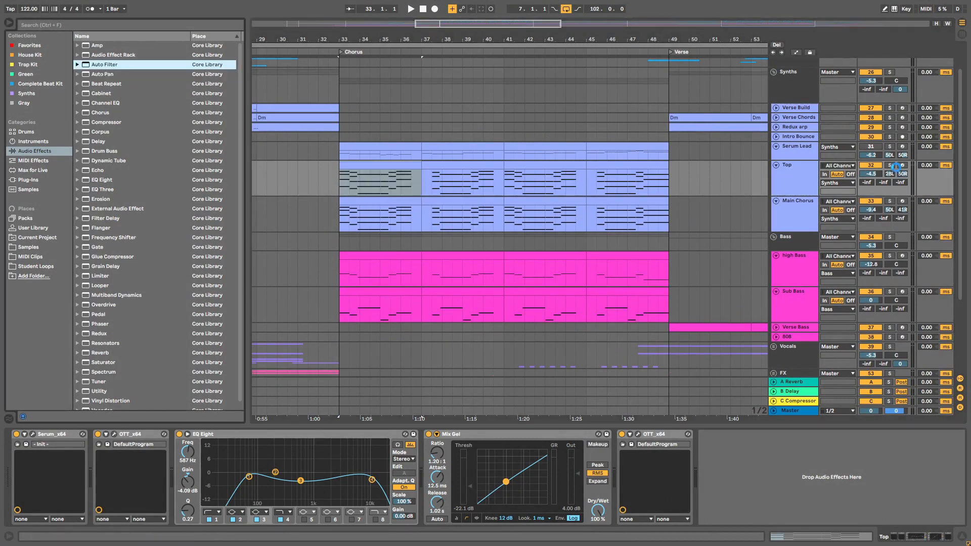
{"action": "left_click", "coordinate": [891, 165]}
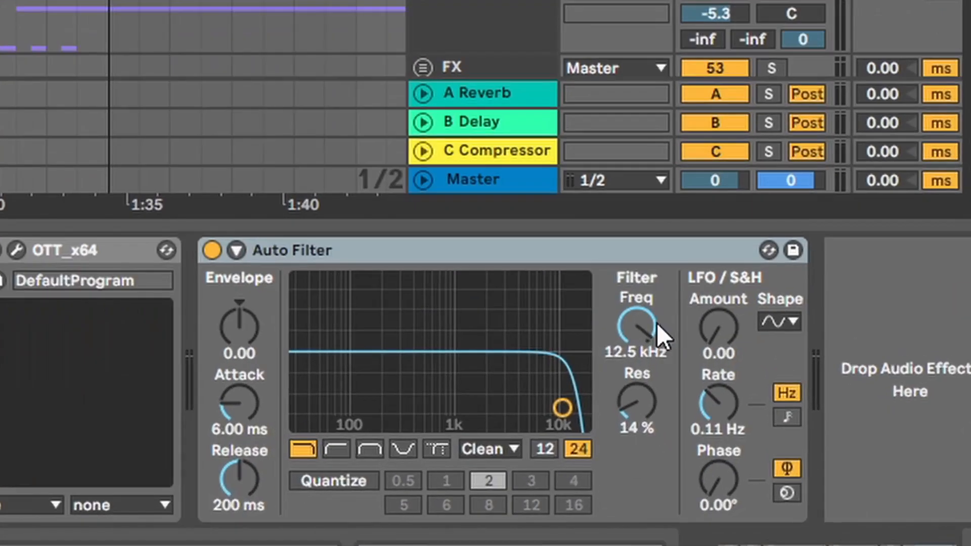
{"action": "left_click_drag", "start_coordinate": [637, 344], "coordinate": [637, 334]}
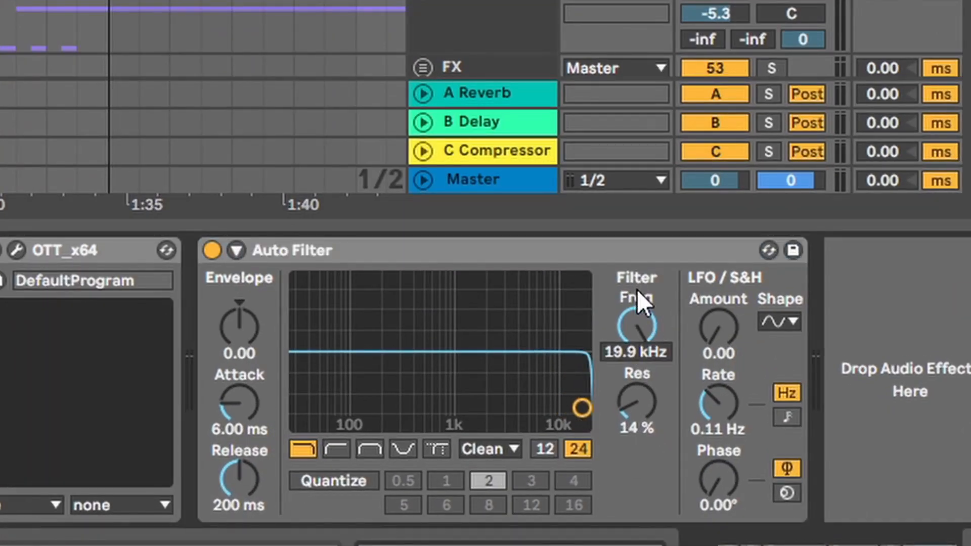
Automate the Top track's Auto Filter frequency to rise from 26 Hz over the chorus's first half bar, and play it back
{"action": "right_click", "coordinate": [642, 316]}
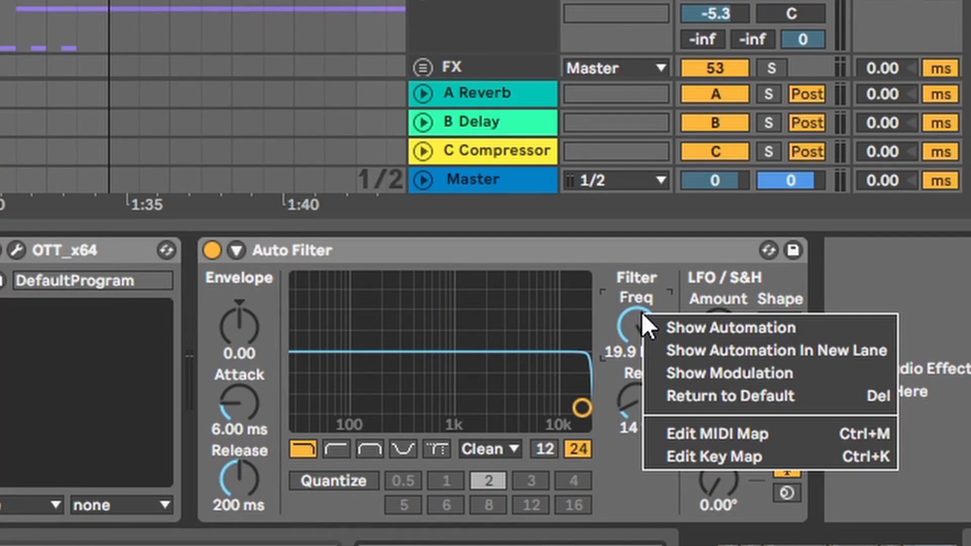
{"action": "left_click", "coordinate": [668, 326]}
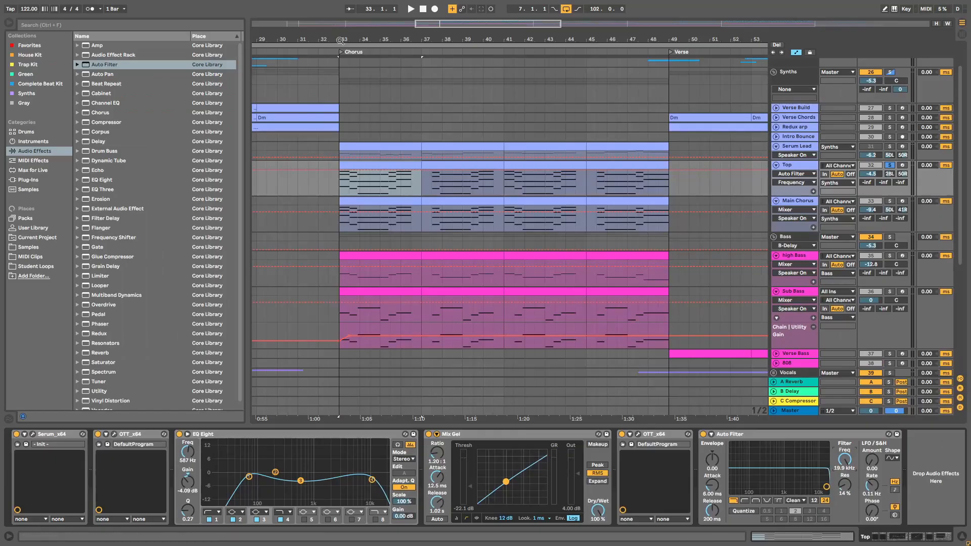
{"action": "scroll", "coordinate": [71, 22], "scroll_direction": "up", "scroll_amount": 6}
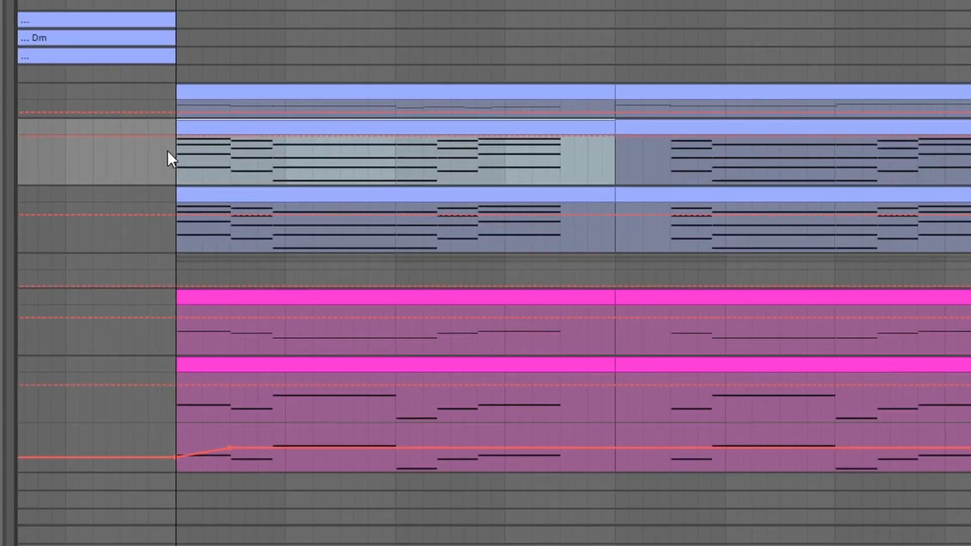
{"action": "left_click", "coordinate": [313, 178]}
{"action": "left_click_drag", "start_coordinate": [177, 136], "coordinate": [178, 183]}
{"action": "left_click", "coordinate": [178, 148]}
{"action": "key", "text": "space"}
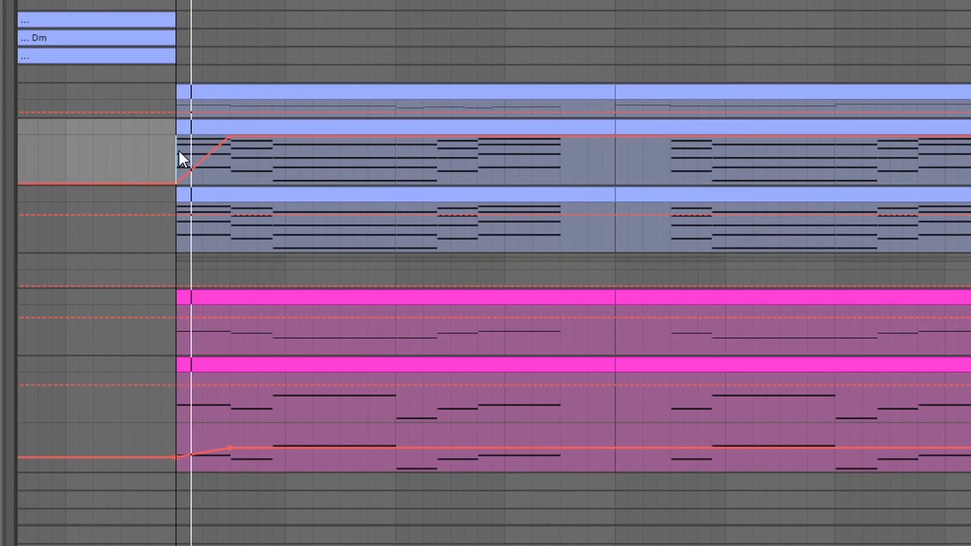
Duplicate the first eight chorus bars of the Top track with their filter automation so the sweep repeats at bar 41
{"action": "left_click_drag", "start_coordinate": [466, 2], "coordinate": [293, 0]}
{"action": "key", "text": "space"}
{"action": "left_click_drag", "start_coordinate": [496, 174], "coordinate": [162, 172]}
{"action": "key", "text": "ctrl+d"}
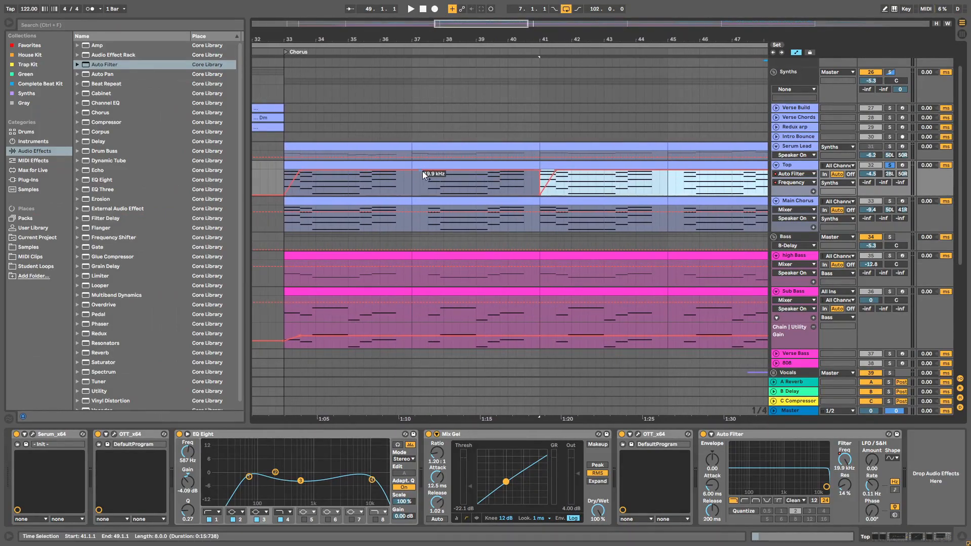
{"action": "key", "text": "Left"}
{"action": "mouse_move", "coordinate": [429, 172]}
{"action": "left_mouse_down"}
{"action": "mouse_move", "coordinate": [429, 191]}
{"action": "mouse_move", "coordinate": [440, 175]}
{"action": "mouse_move", "coordinate": [431, 191]}
{"action": "mouse_move", "coordinate": [431, 175]}
{"action": "left_mouse_up"}
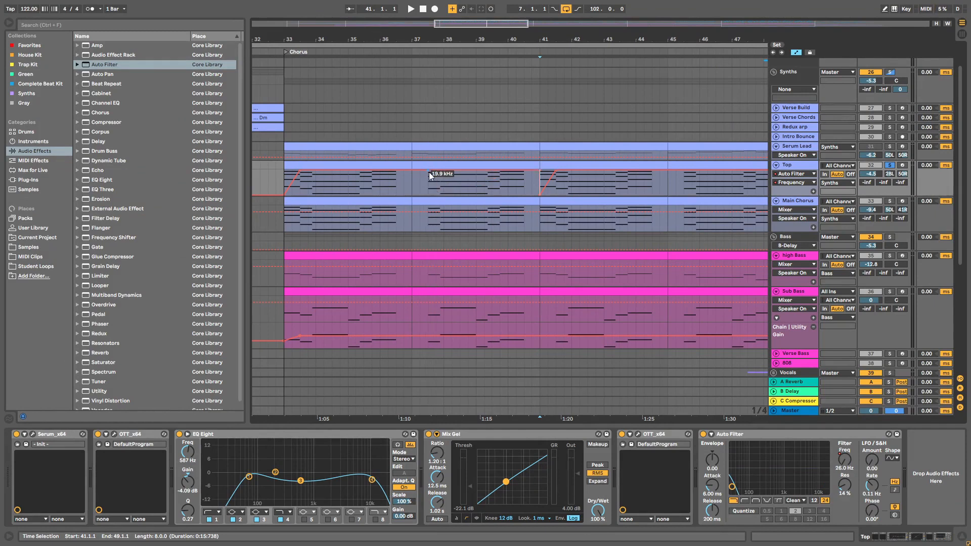
{"action": "left_click_drag", "start_coordinate": [587, 34], "coordinate": [523, 21]}
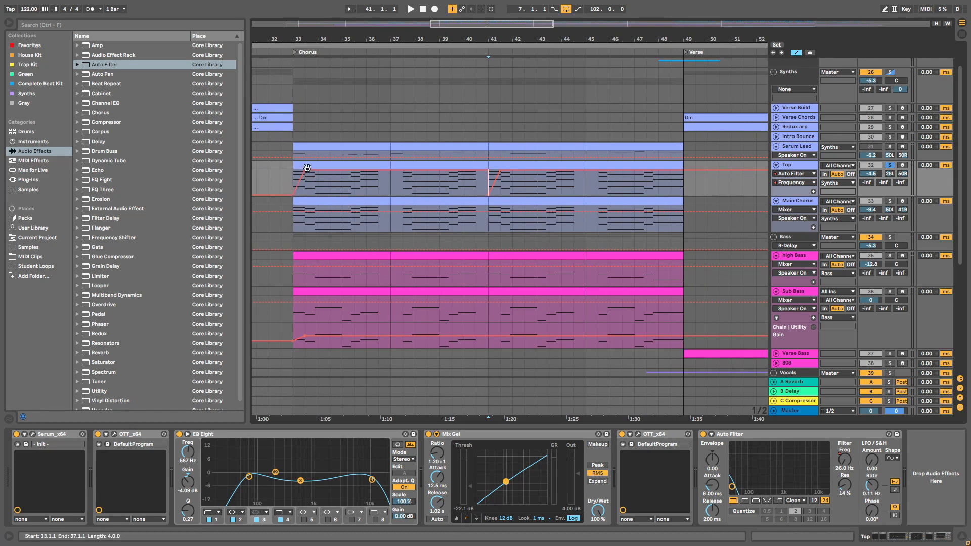
Automate the Top track's filter frequency down to 128 Hz over the chorus's last half bar and listen to the transition
{"action": "left_click", "coordinate": [670, 170]}
{"action": "left_click_drag", "start_coordinate": [683, 172], "coordinate": [684, 190]}
{"action": "left_click", "coordinate": [666, 186]}
{"action": "key", "text": "space"}
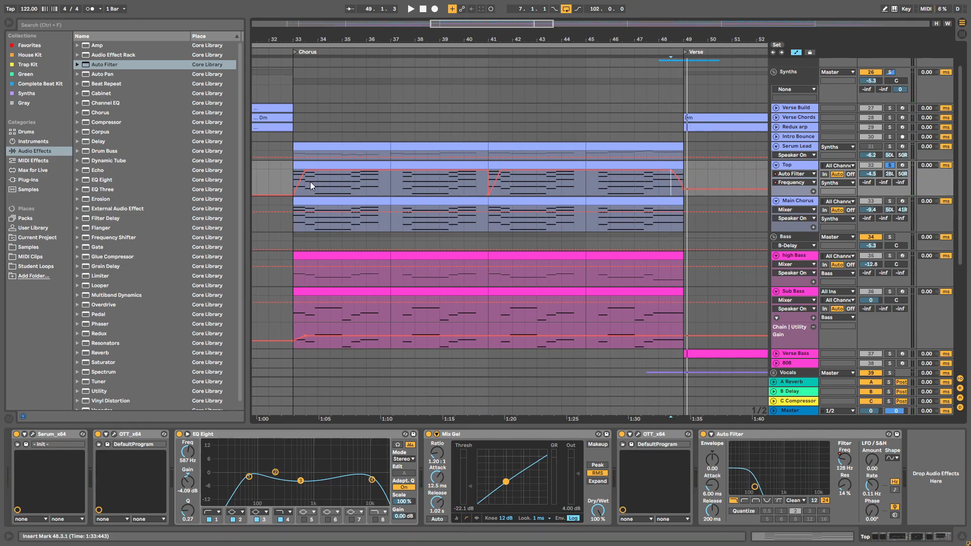
Copy the Top track's Auto Filter with its automation to the Main Chorus and high Bass tracks, and play the result
{"action": "left_click", "coordinate": [731, 438]}
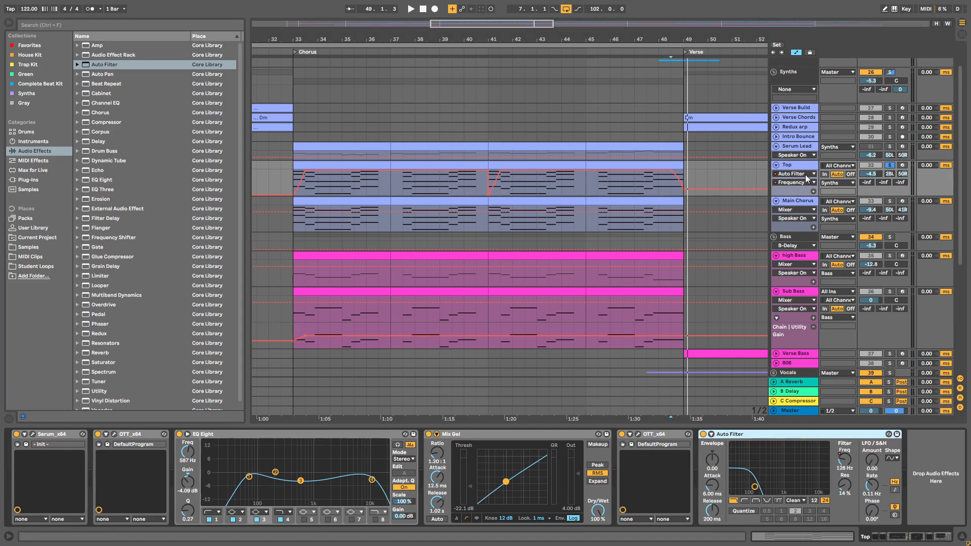
{"action": "key", "text": "a"}
{"action": "left_click", "coordinate": [799, 200]}
{"action": "left_click", "coordinate": [747, 465]}
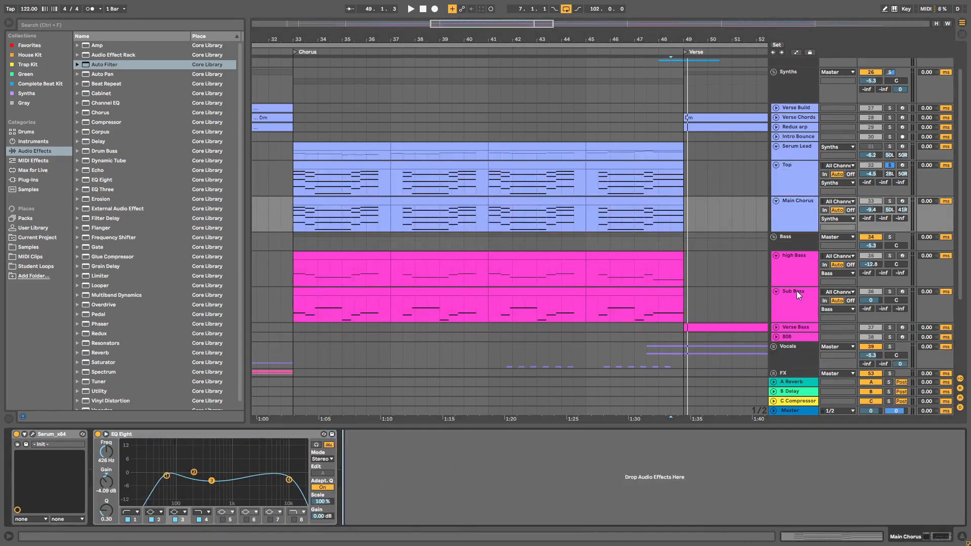
{"action": "left_click", "coordinate": [796, 276]}
{"action": "left_click", "coordinate": [371, 167]}
{"action": "key", "text": "space"}
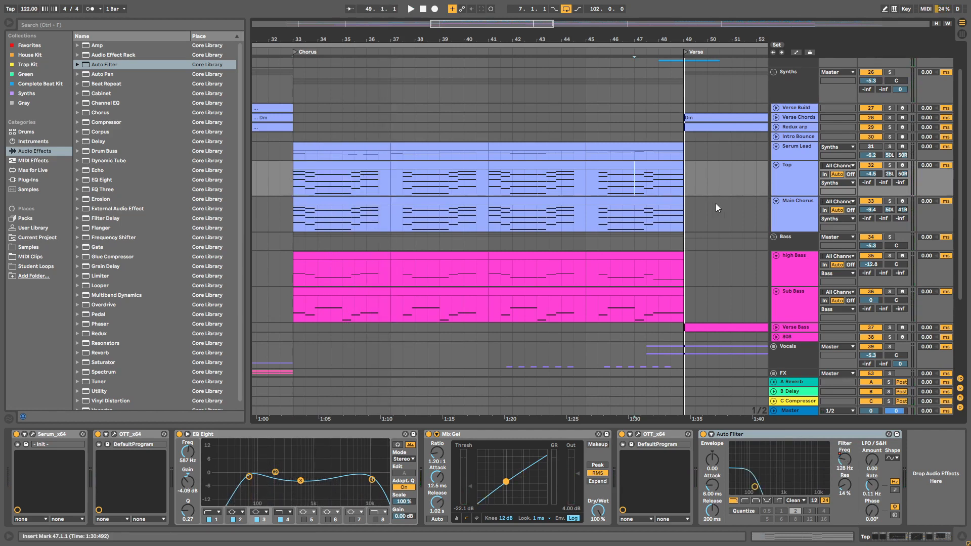
Solo the Top track and add an Auto Pan to it with 100% amount and 0° phase
{"action": "left_click", "coordinate": [787, 180]}
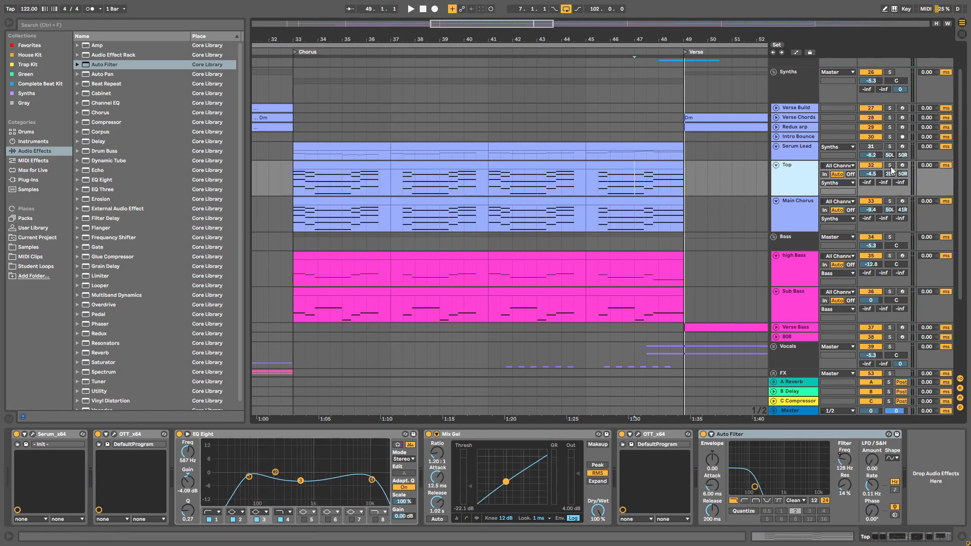
{"action": "key", "text": "s"}
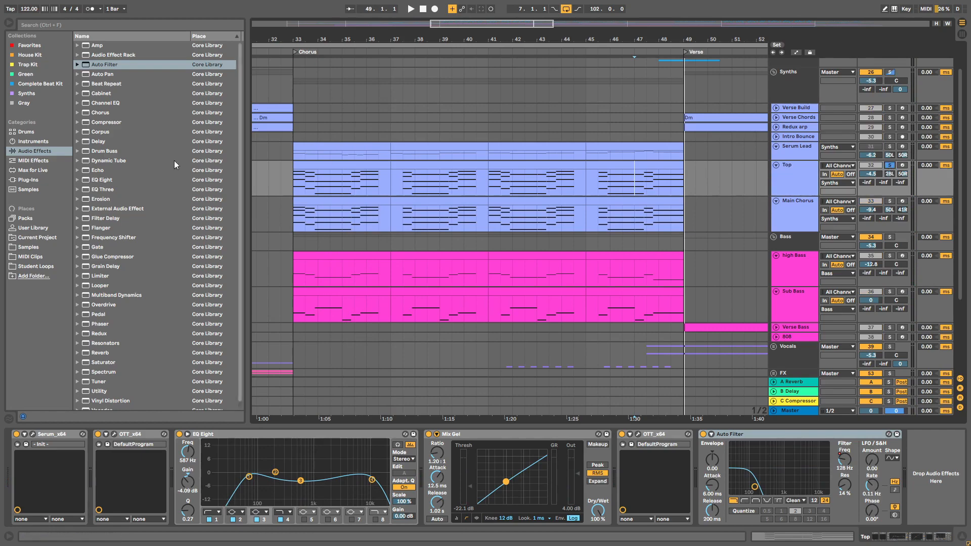
{"action": "double_click", "coordinate": [96, 74]}
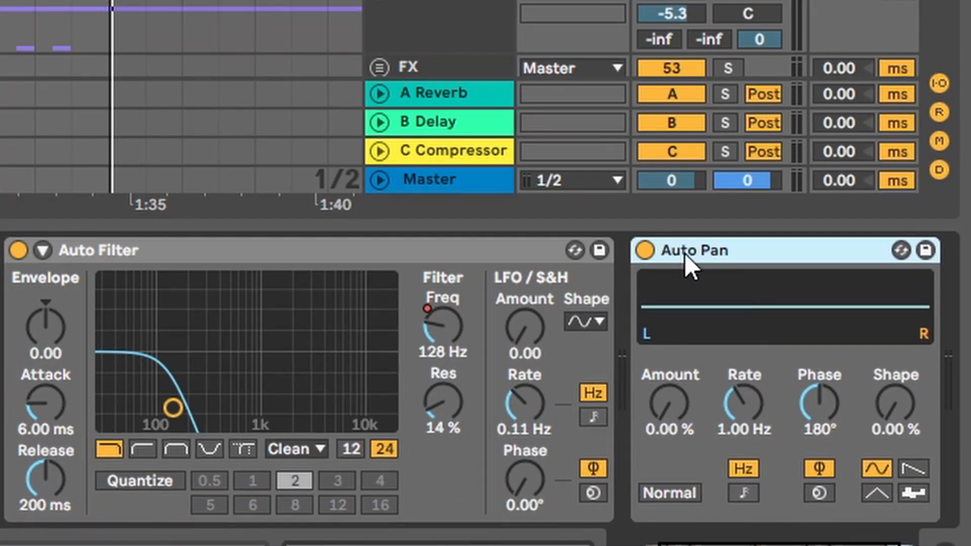
{"action": "left_click_drag", "start_coordinate": [683, 410], "coordinate": [683, 354]}
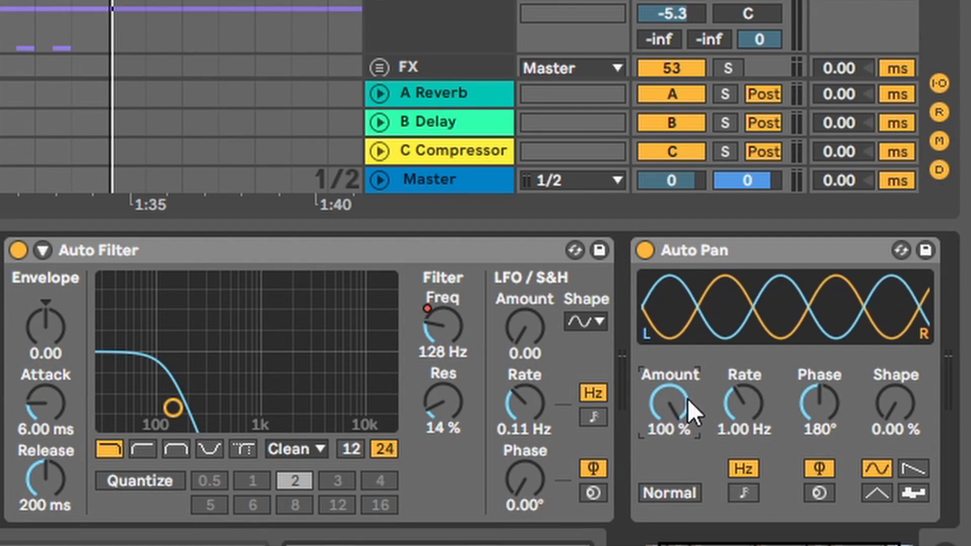
{"action": "left_click_drag", "start_coordinate": [829, 408], "coordinate": [830, 436]}
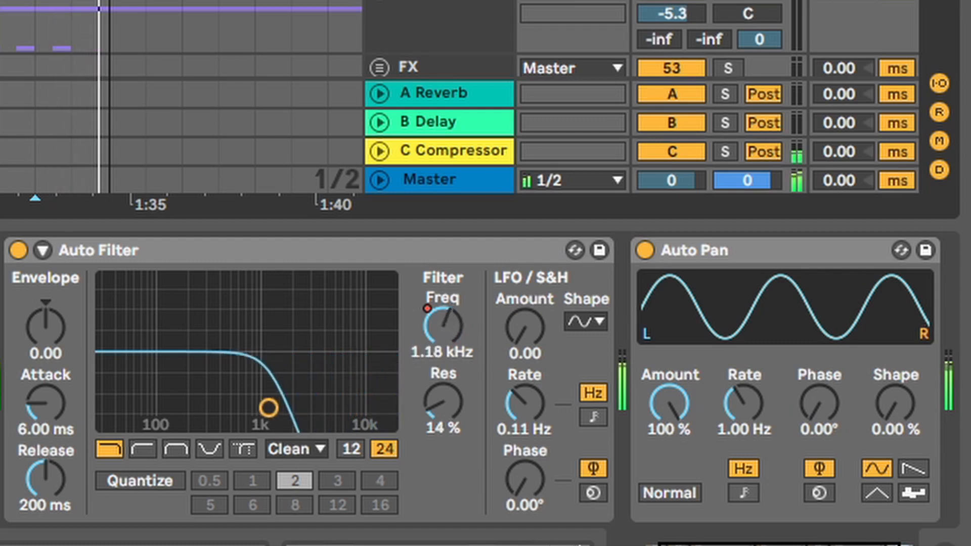
Sync the Auto Pan rate to 1/8 with a falling sawtooth waveform, checking the chopping effect with playback
{"action": "left_click", "coordinate": [743, 495]}
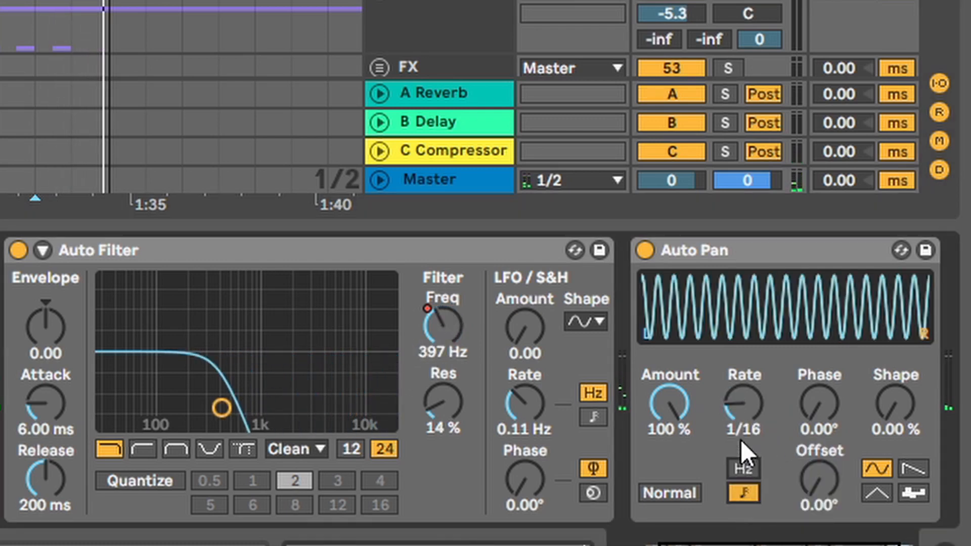
{"action": "left_click_drag", "start_coordinate": [743, 403], "coordinate": [743, 400]}
{"action": "left_click", "coordinate": [909, 468]}
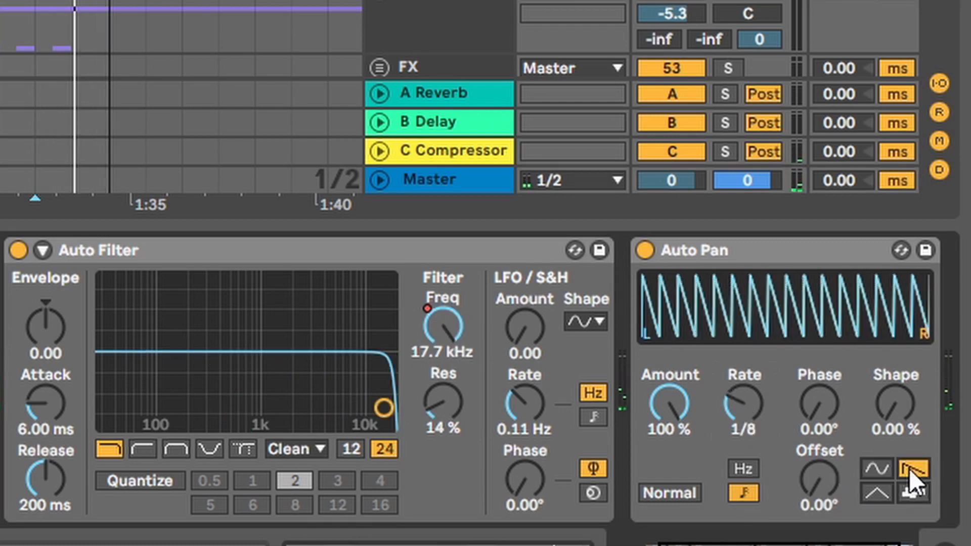
{"action": "key", "text": "space"}
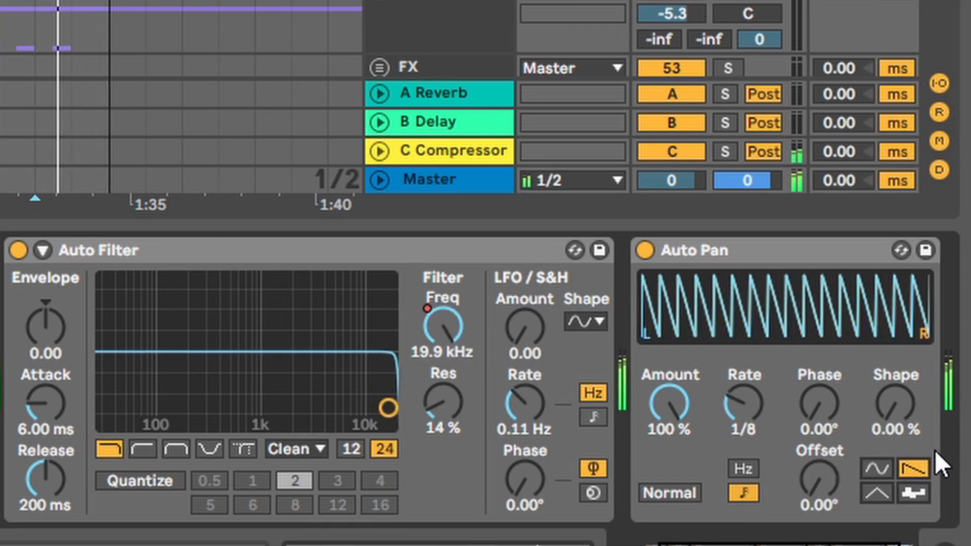
{"action": "key", "text": "space"}
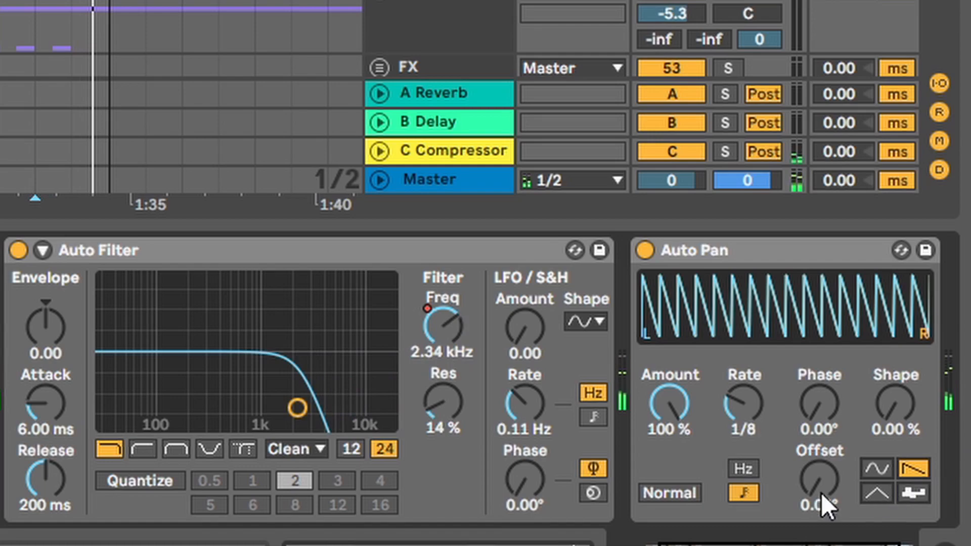
Automate the Top track's Auto Pan to switch on only from about the middle of bar 48 to bar 50
{"action": "right_click", "coordinate": [648, 251]}
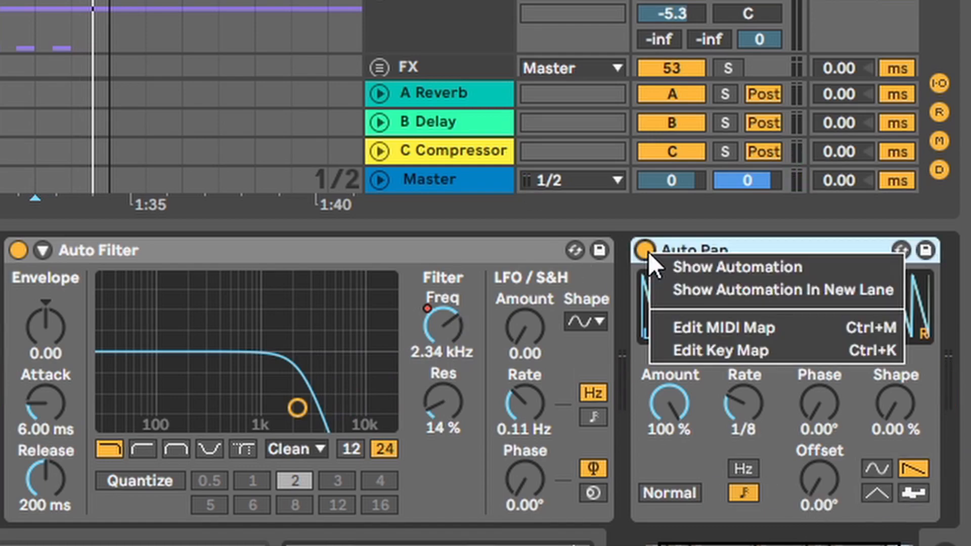
{"action": "left_click", "coordinate": [718, 273]}
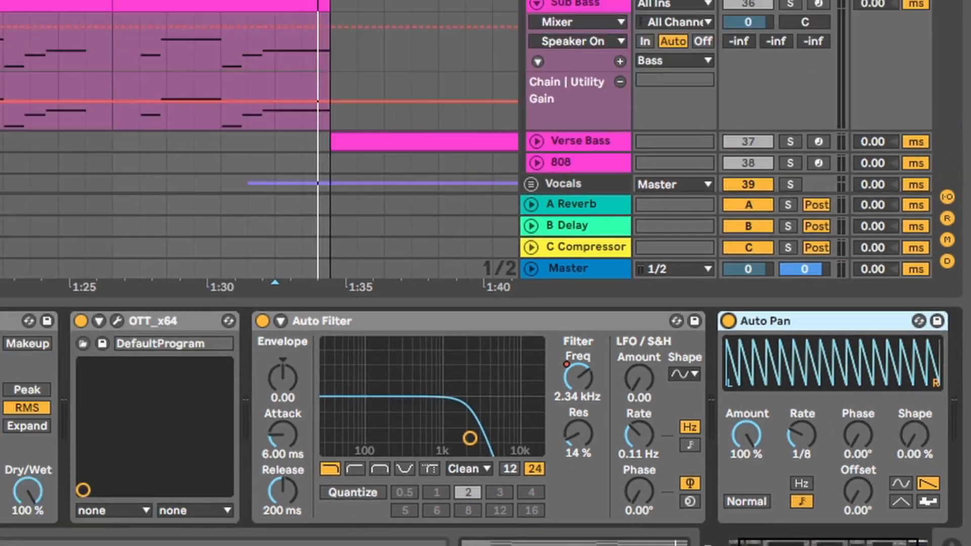
{"action": "left_click_drag", "start_coordinate": [707, 176], "coordinate": [708, 188]}
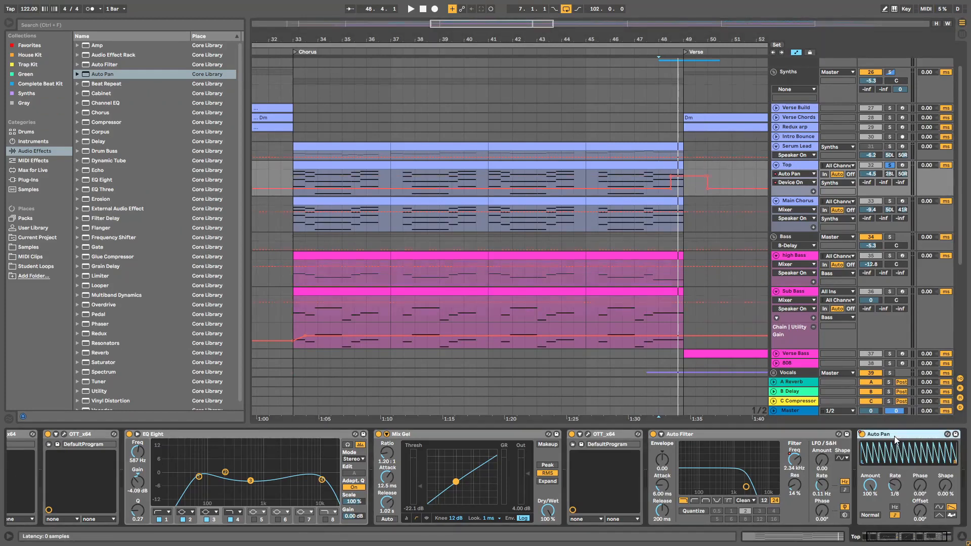
Copy the Top track's Auto Pan to the Main Chorus, high Bass and Sub Bass tracks
{"action": "key", "text": "a"}
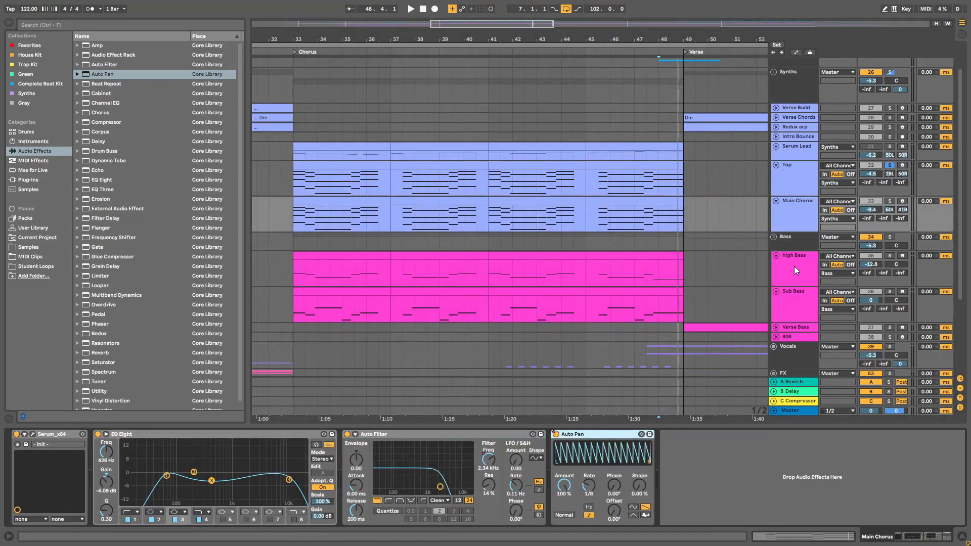
{"action": "left_click", "coordinate": [794, 266]}
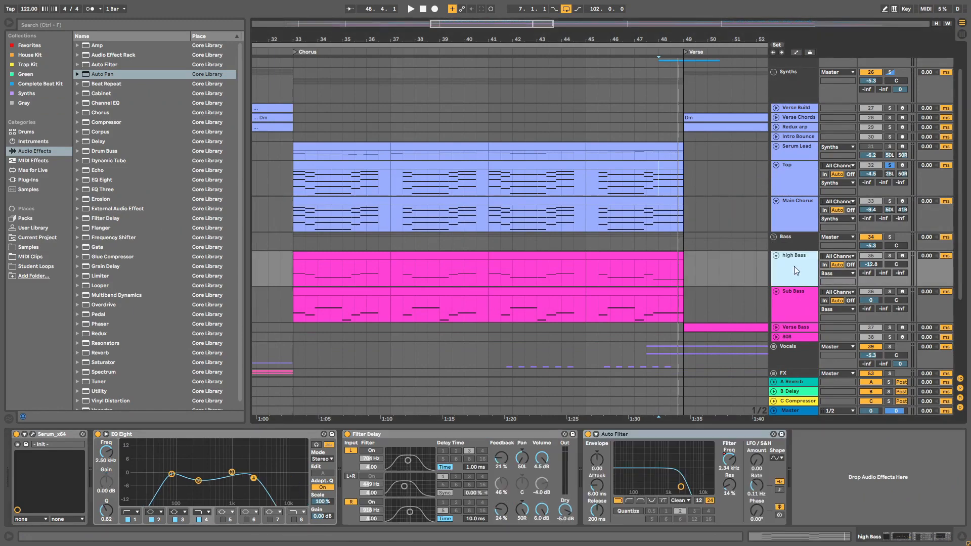
{"action": "left_click", "coordinate": [783, 310]}
{"action": "key", "text": "ctrl+v"}
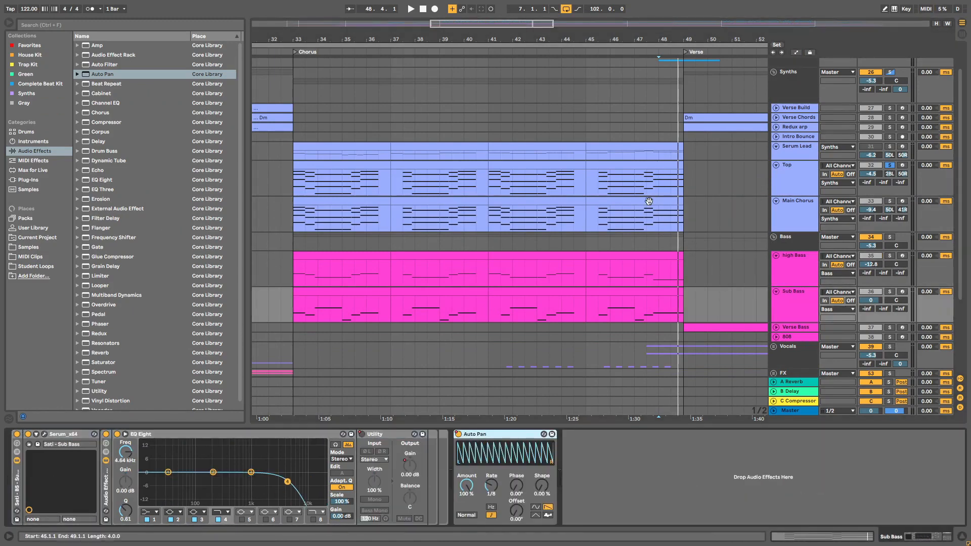
Unsolo the Top track and play the end of the chorus into the verse
{"action": "left_click", "coordinate": [656, 212]}
{"action": "left_click", "coordinate": [890, 165]}
{"action": "left_click", "coordinate": [622, 182]}
{"action": "key", "text": "space"}
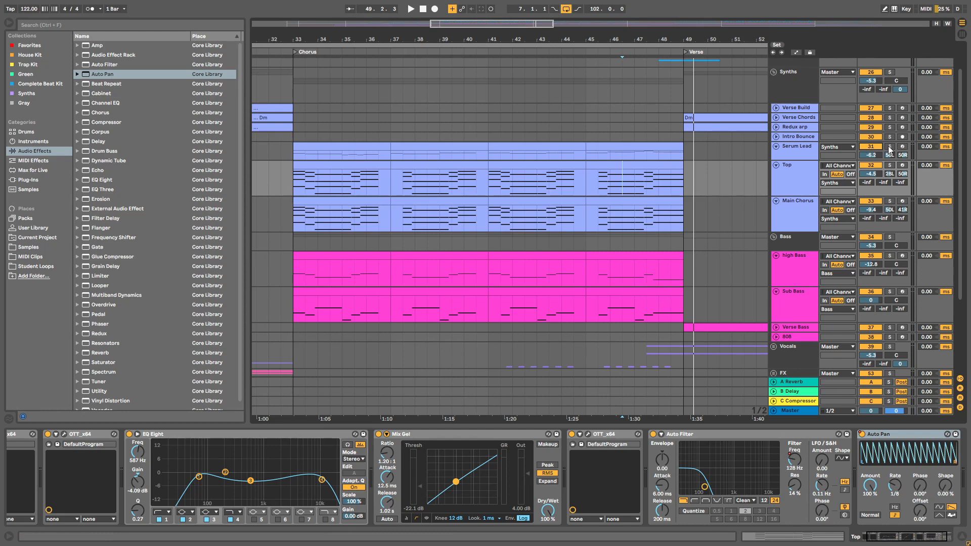
Play the whole chorus from bar 33 with all layers together
{"action": "left_click", "coordinate": [307, 144]}
{"action": "key", "text": "space"}
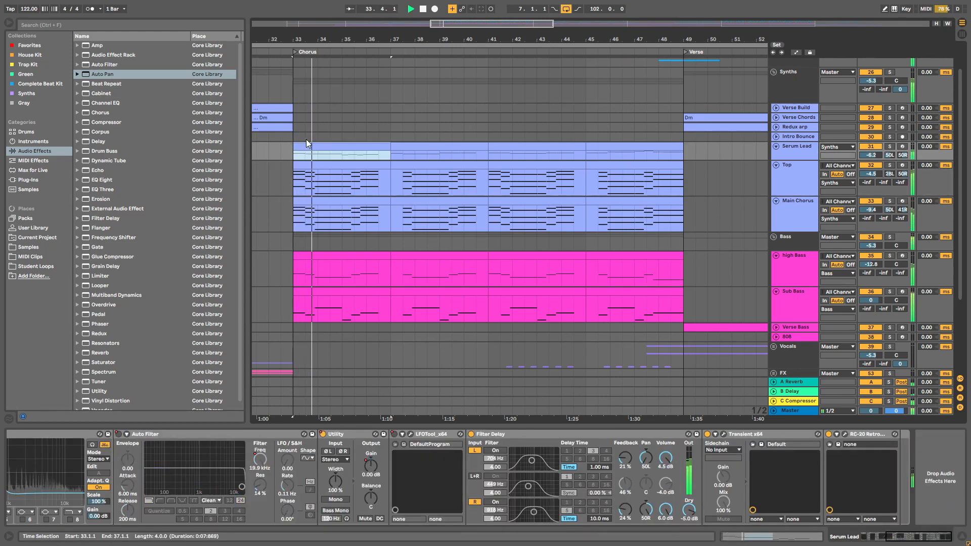
{"action": "left_click_drag", "start_coordinate": [348, 42], "coordinate": [397, 41]}
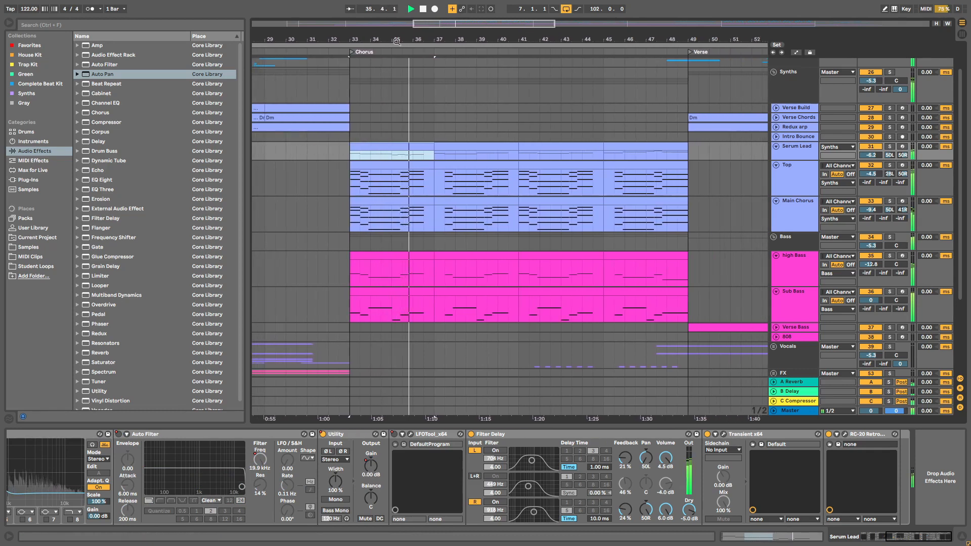